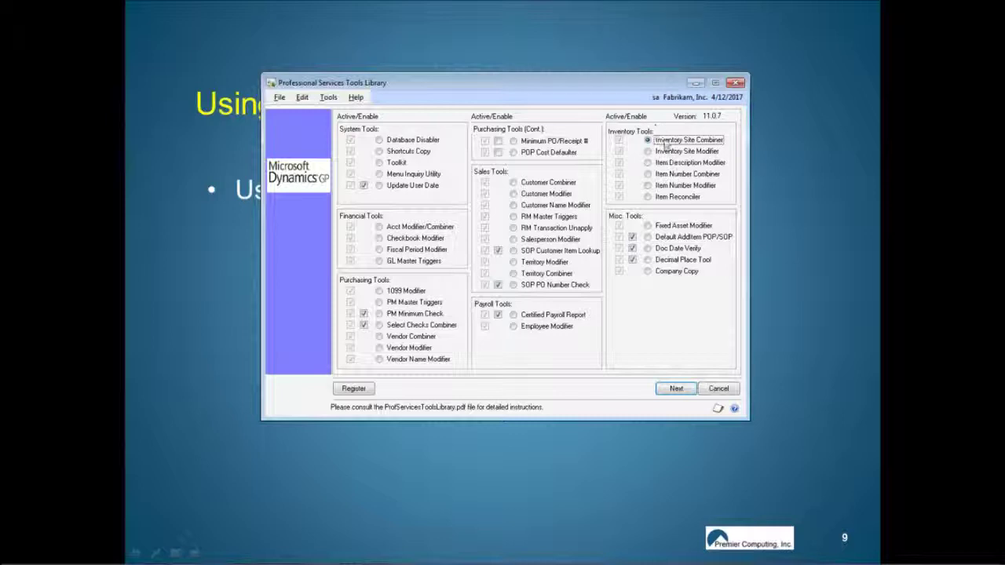
# Open the Inventory Site Combiner and set starting site 01-NW to combine into site 01-SE
pyautogui.click(673, 388)
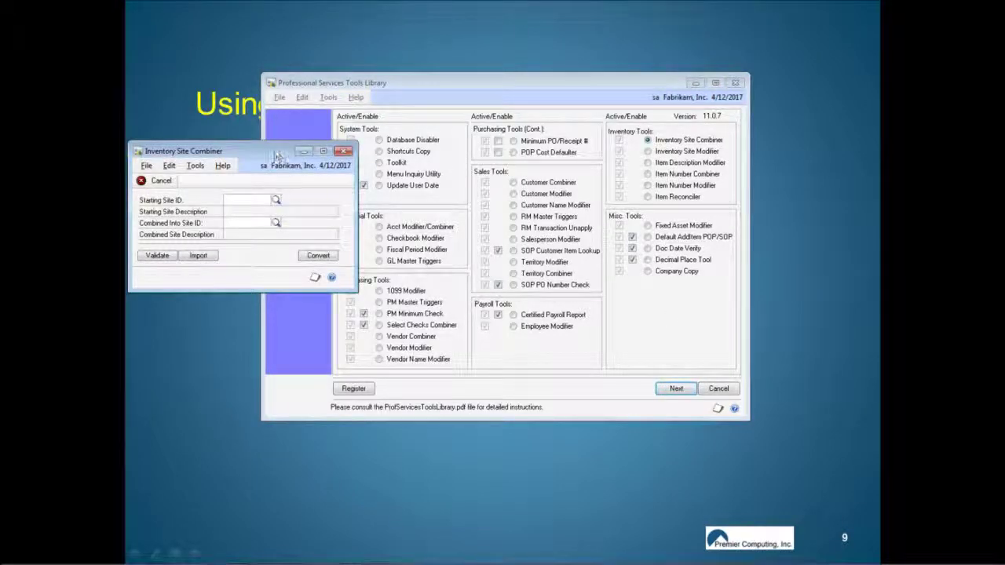
pyautogui.click(276, 200)
pyautogui.doubleClick(240, 196)
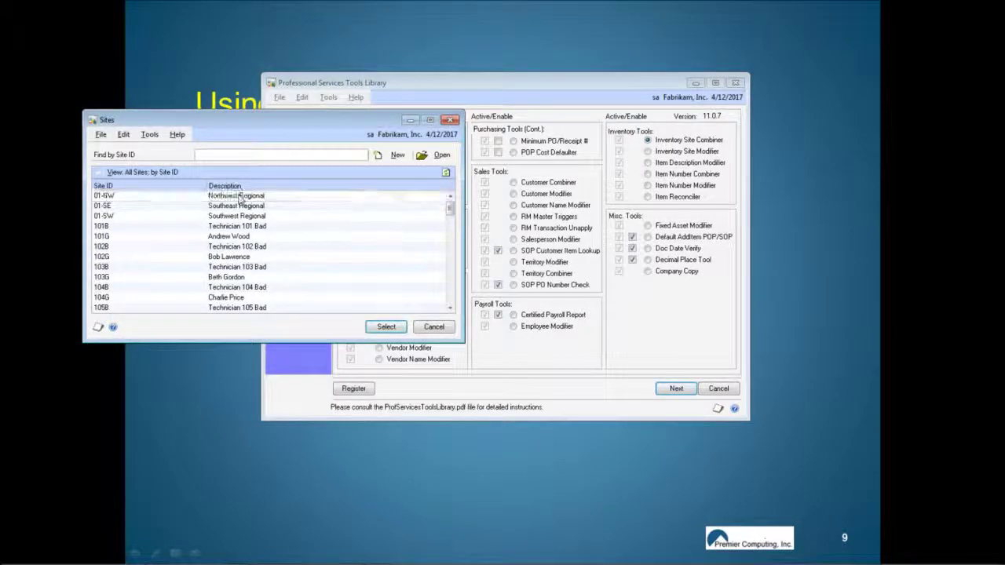
pyautogui.click(275, 224)
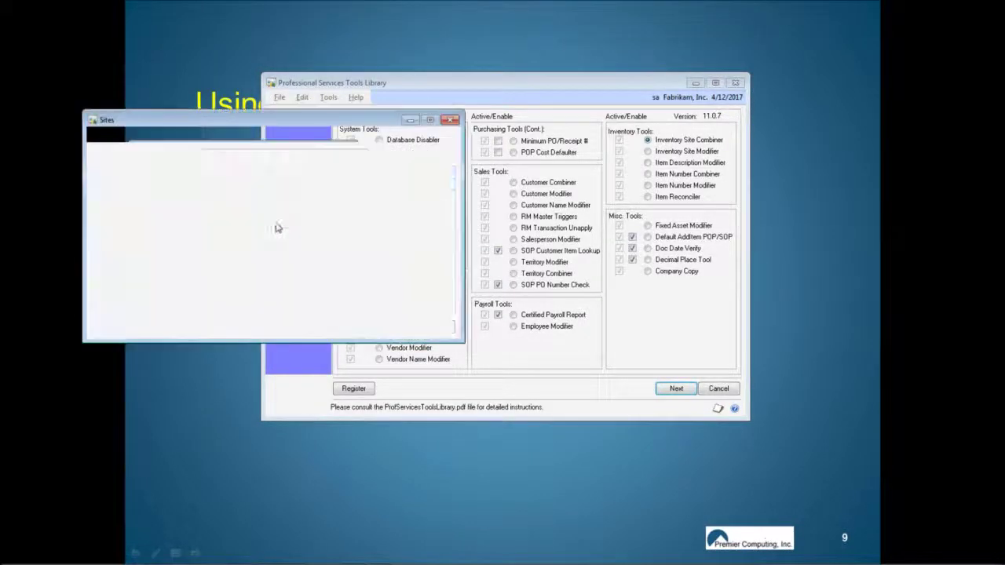
pyautogui.doubleClick(233, 205)
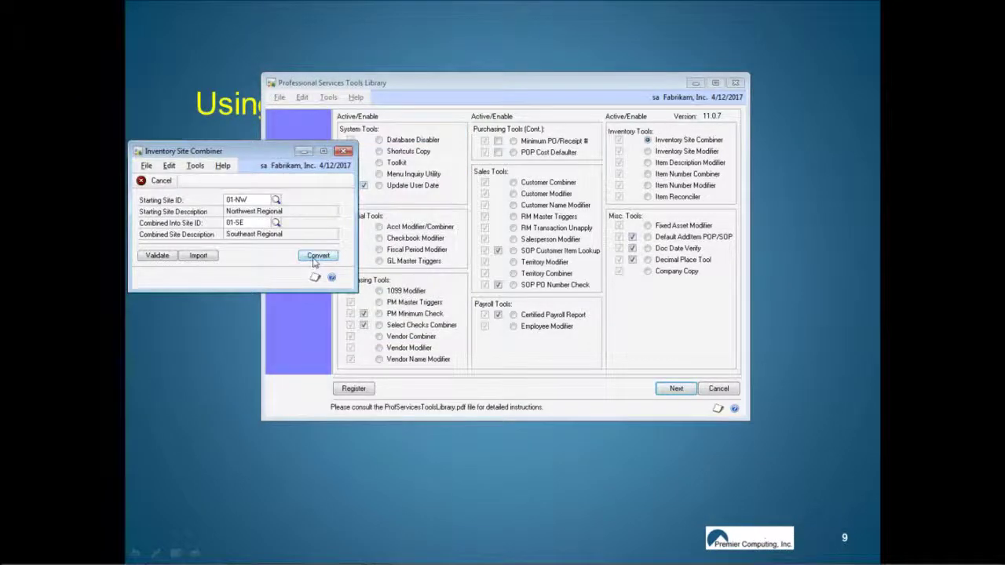
# Convert site 01-NW into 01-SE, continuing past the backup reminder, and move the Inventory Site Combiner window clear of the slide text
pyautogui.click(318, 256)
pyautogui.click(476, 324)
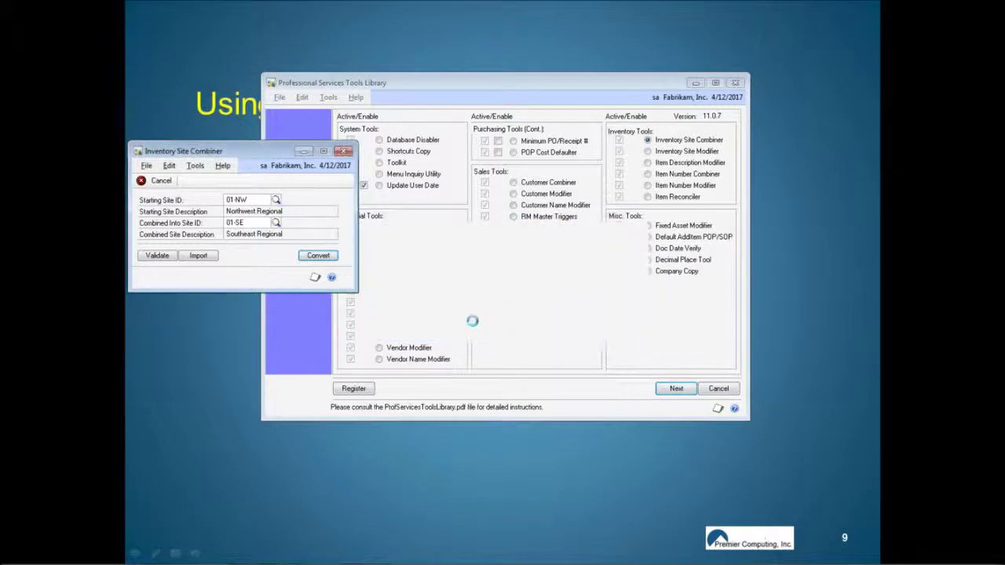
pyautogui.click(503, 326)
pyautogui.click(503, 324)
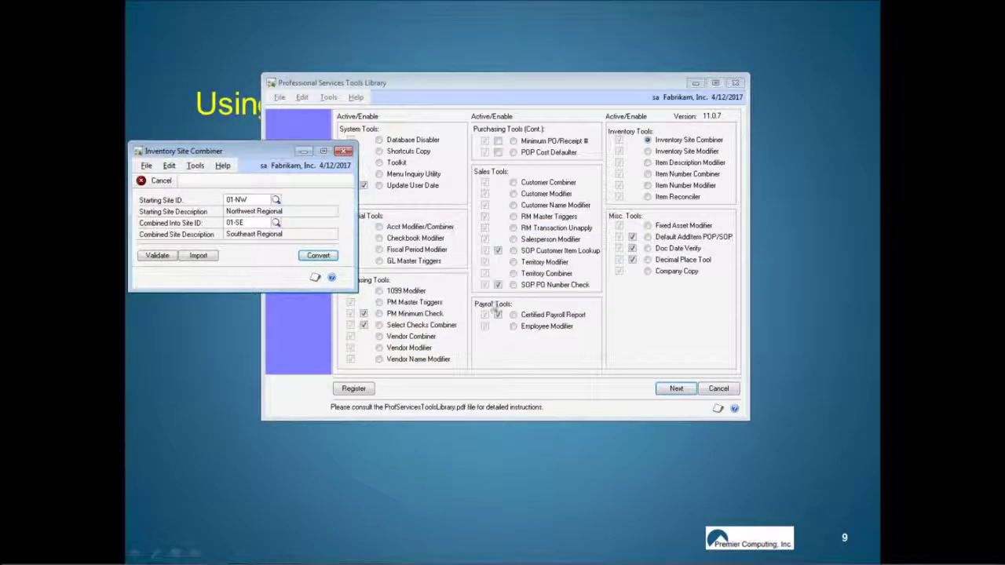
pyautogui.moveTo(243, 152); pyautogui.dragTo(489, 26)
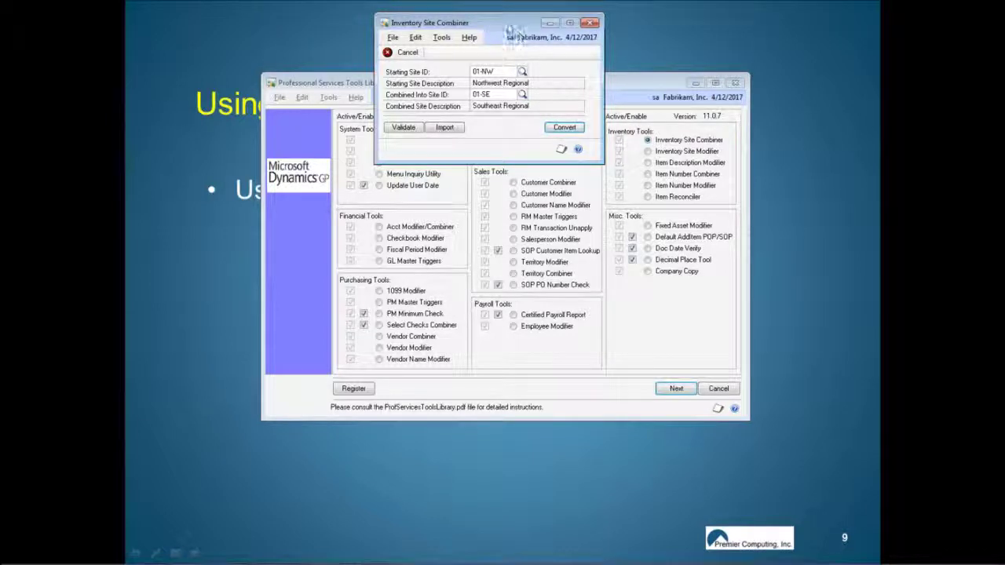
pyautogui.moveTo(509, 26); pyautogui.dragTo(536, 62)
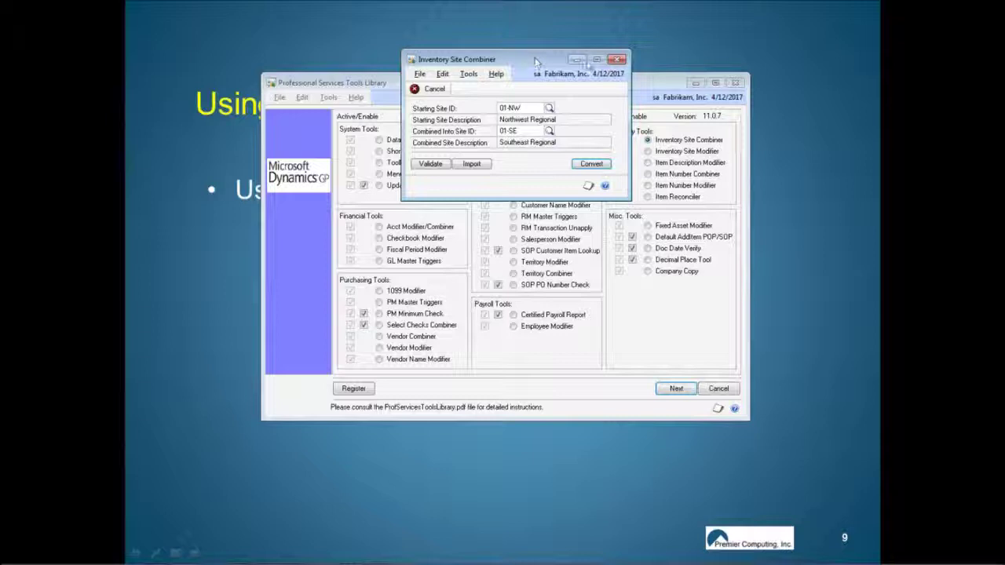
# Output the TA Combined Sites report to the screen only, without printing, and close it after viewing
pyautogui.click(591, 163)
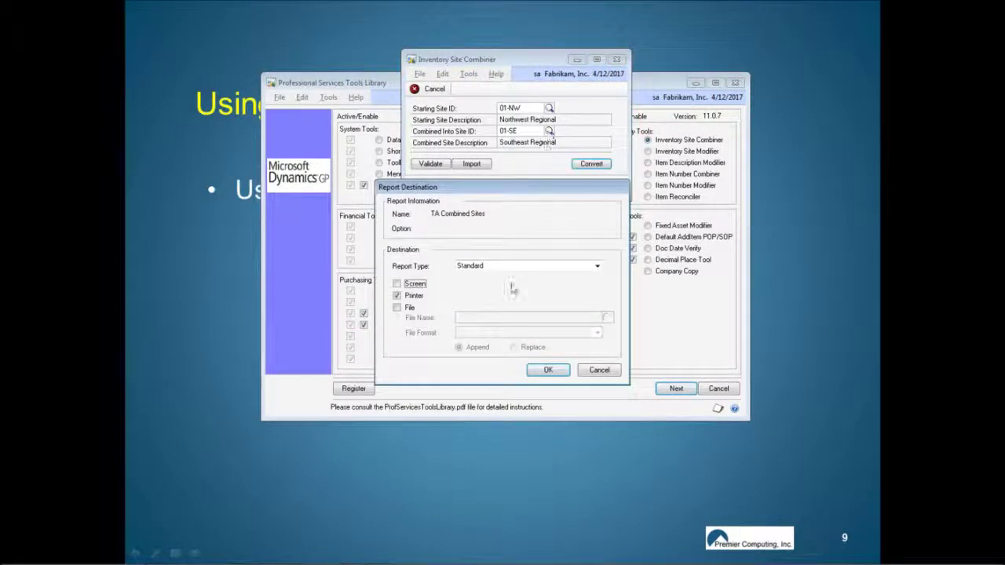
pyautogui.click(397, 283)
pyautogui.click(396, 295)
pyautogui.click(548, 371)
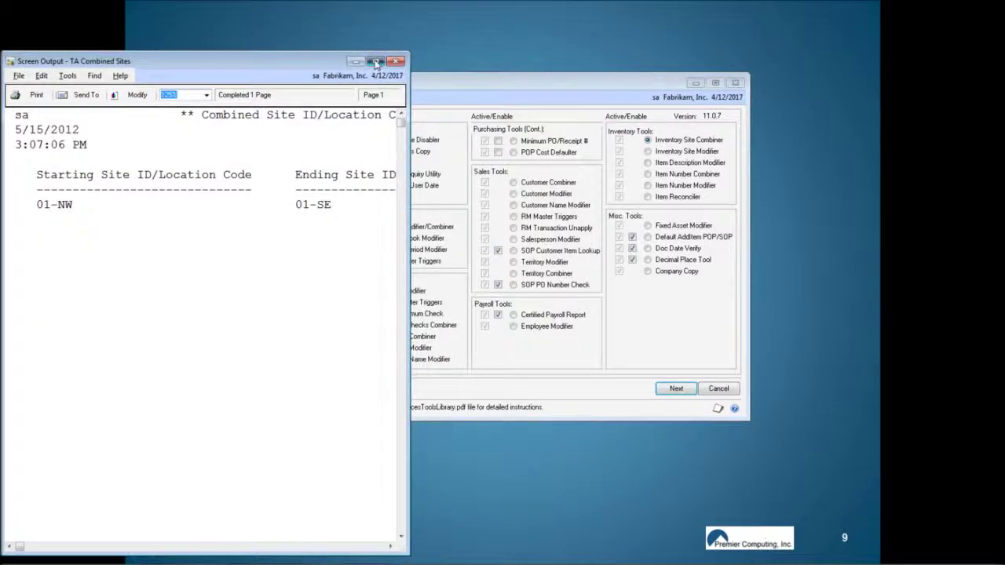
pyautogui.click(376, 61)
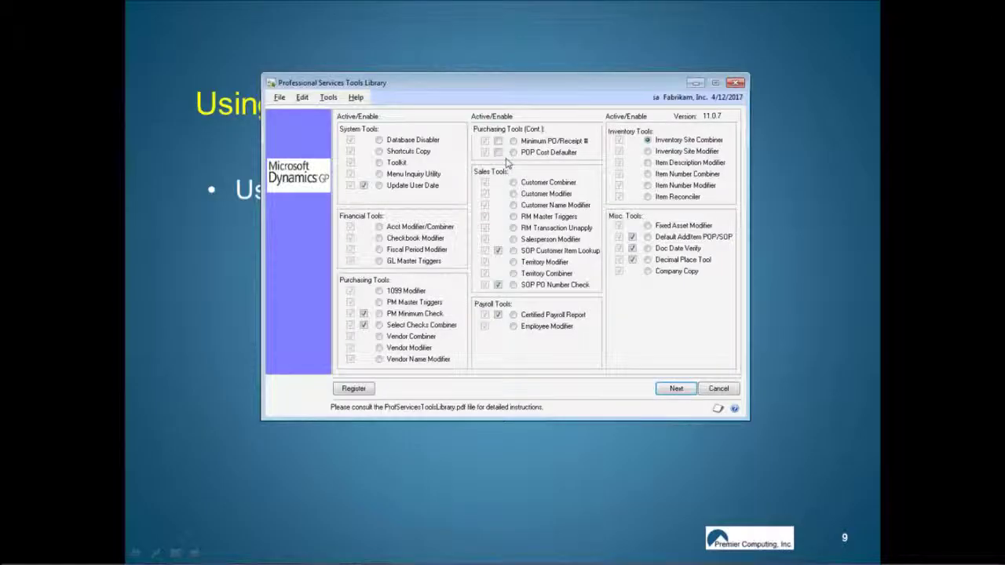
pyautogui.hotkey('alt', 'Tab')
pyautogui.click(502, 256)
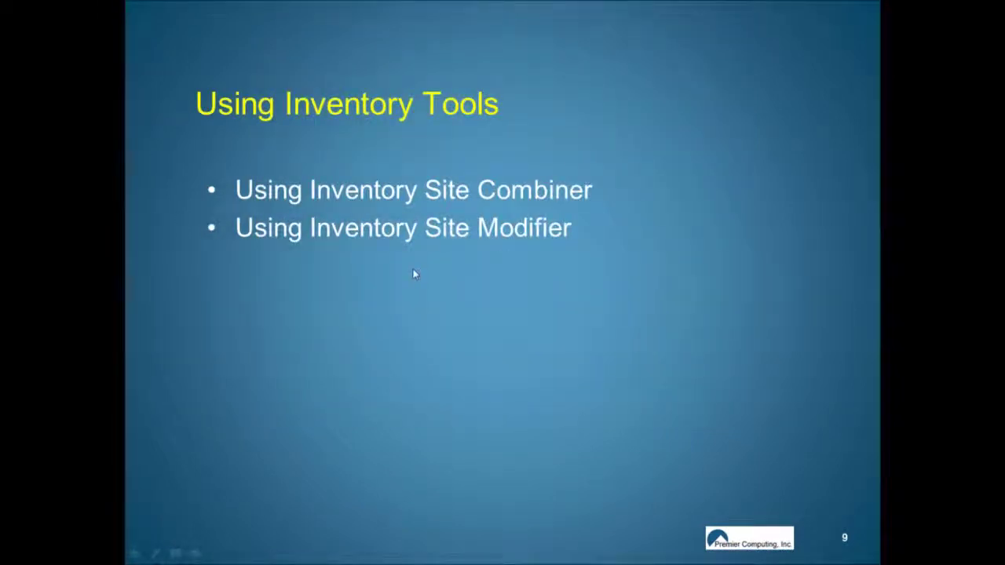
# Switch back to the Professional Services Tools Library and set up the Inventory Site Modifier with starting site 01-SE and ending site 02-NW
pyautogui.hotkey('alt', 'Tab')
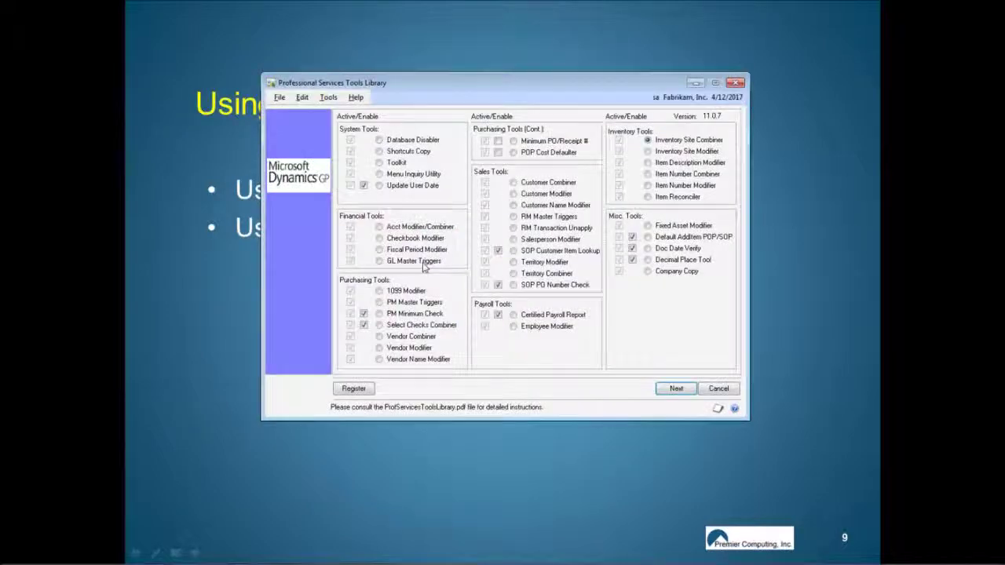
pyautogui.click(648, 151)
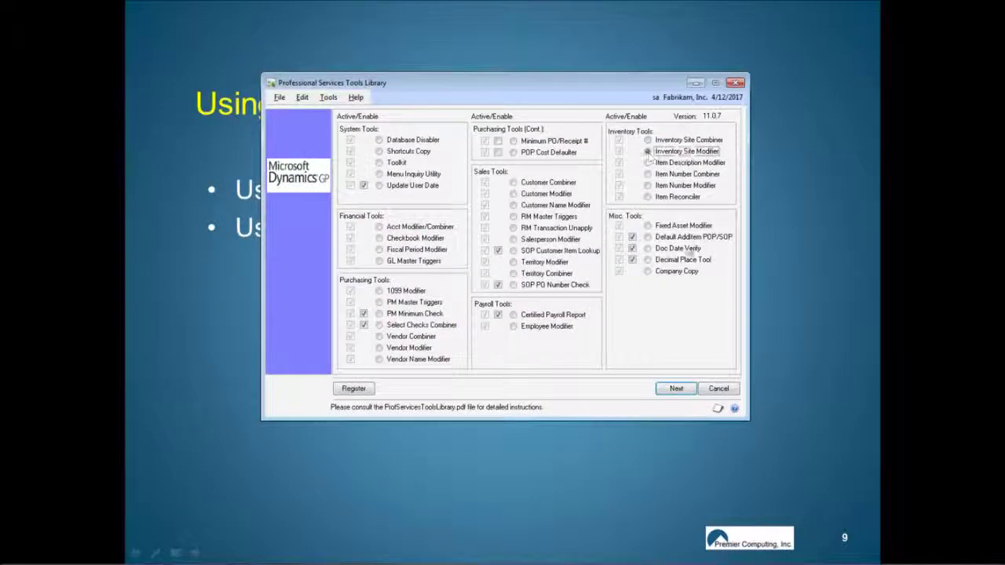
pyautogui.click(675, 389)
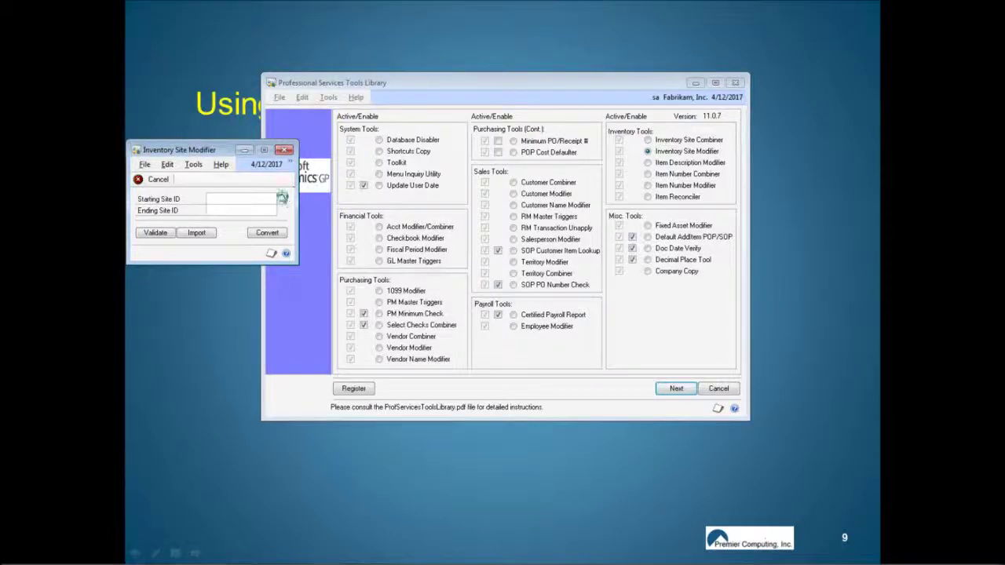
pyautogui.click(282, 199)
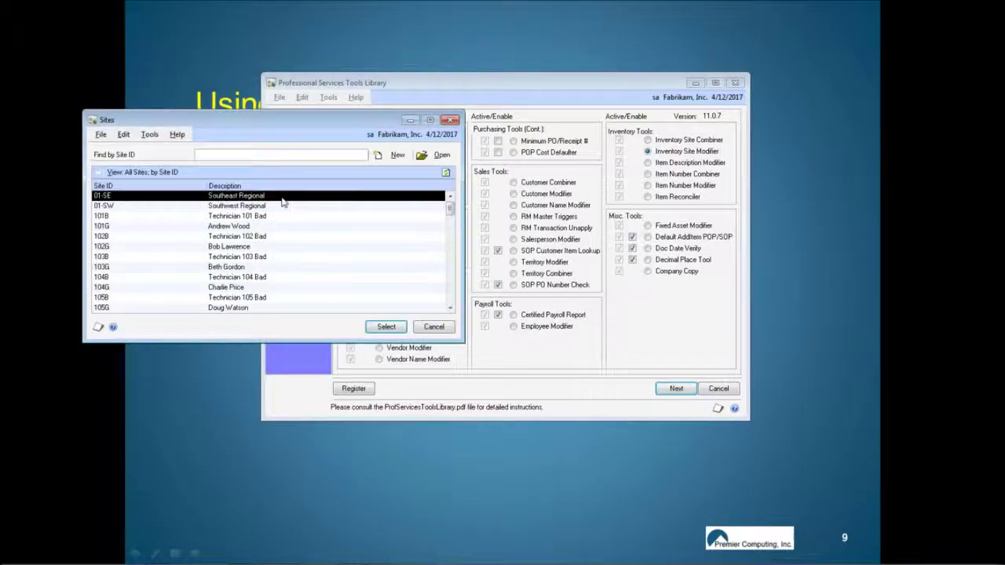
pyautogui.doubleClick(239, 199)
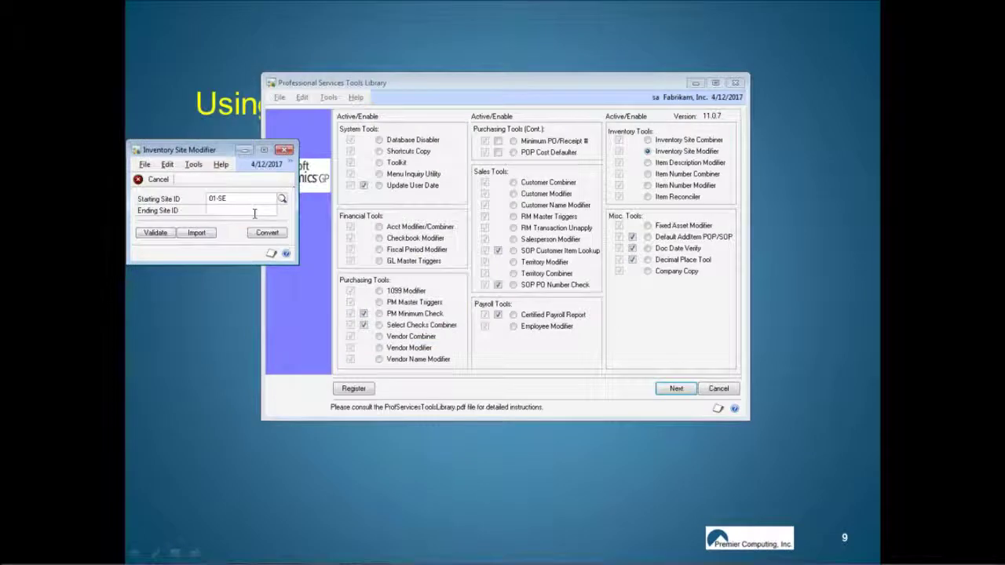
pyautogui.click(253, 214)
pyautogui.write('02-NW')
# Run the conversion of site 01-SE to 02-NW, continuing past the backup reminder and acknowledging completion
pyautogui.click(267, 232)
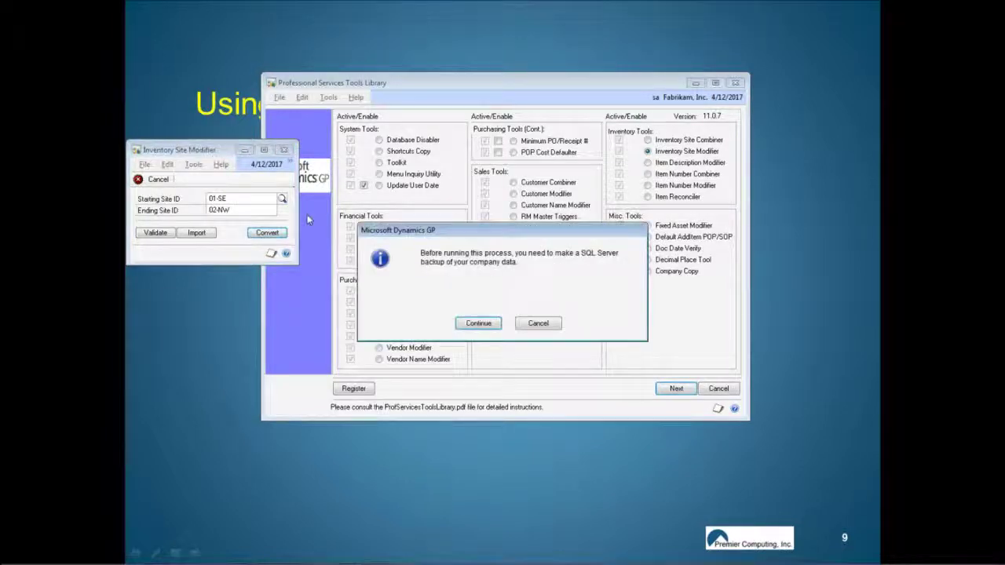
pyautogui.click(479, 325)
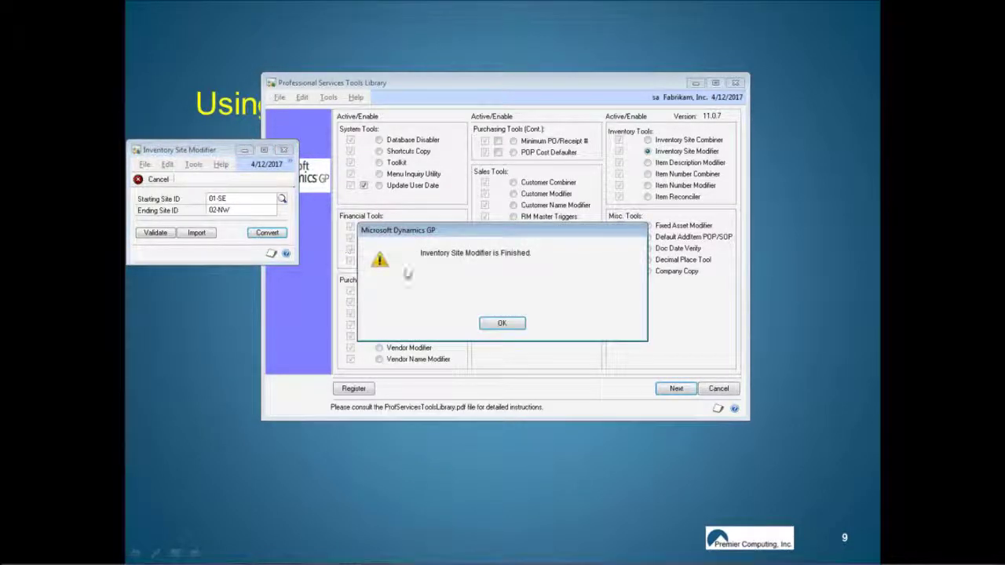
pyautogui.click(491, 322)
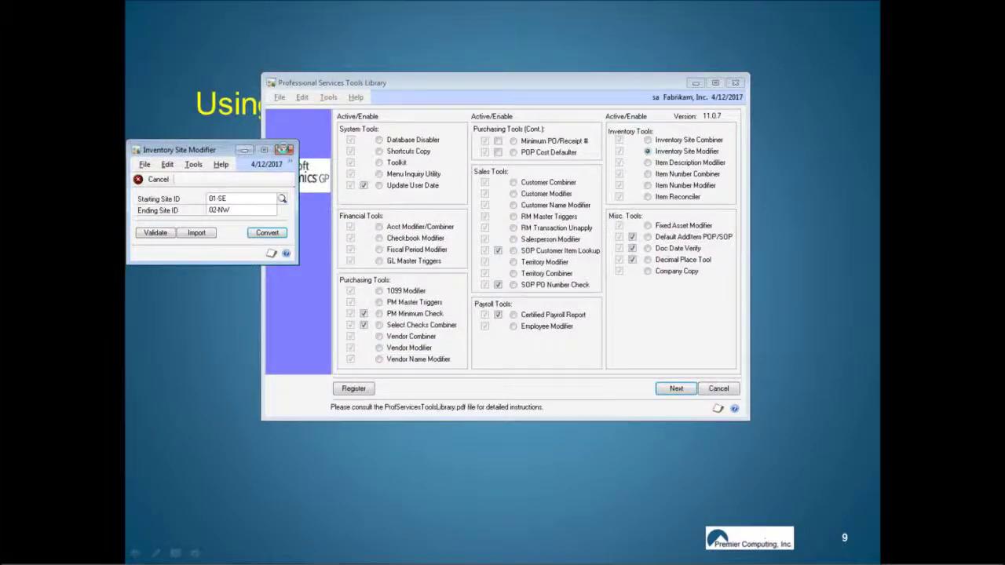
# Output the TA Modified Sites report to the screen only, without printing, and close it after viewing
pyautogui.click(397, 284)
pyautogui.click(397, 296)
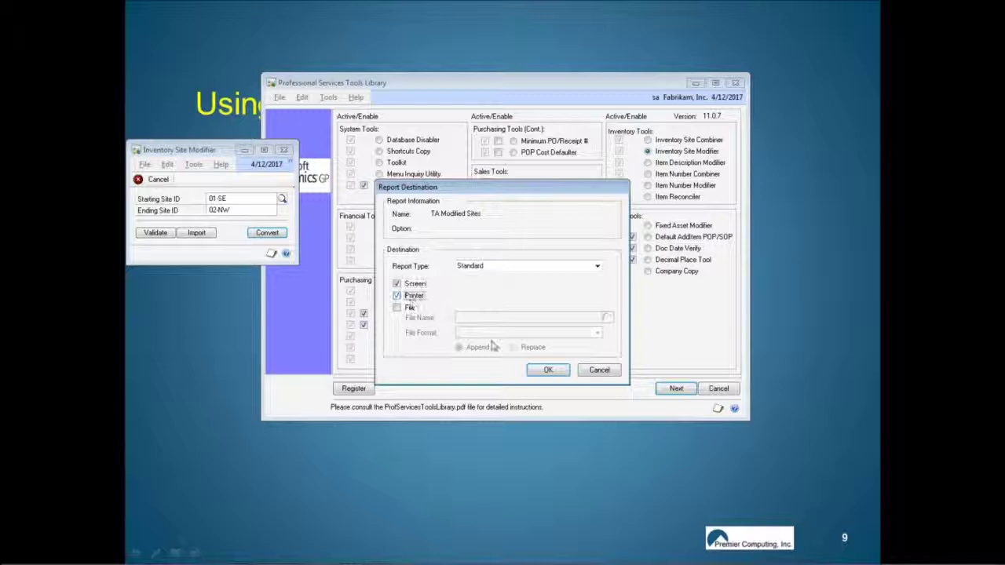
pyautogui.click(544, 369)
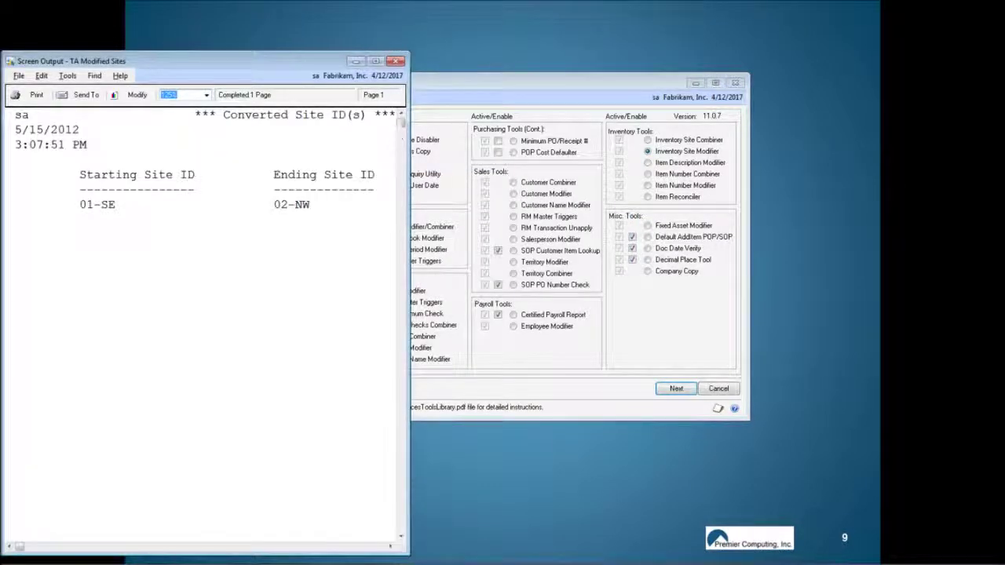
pyautogui.click(376, 61)
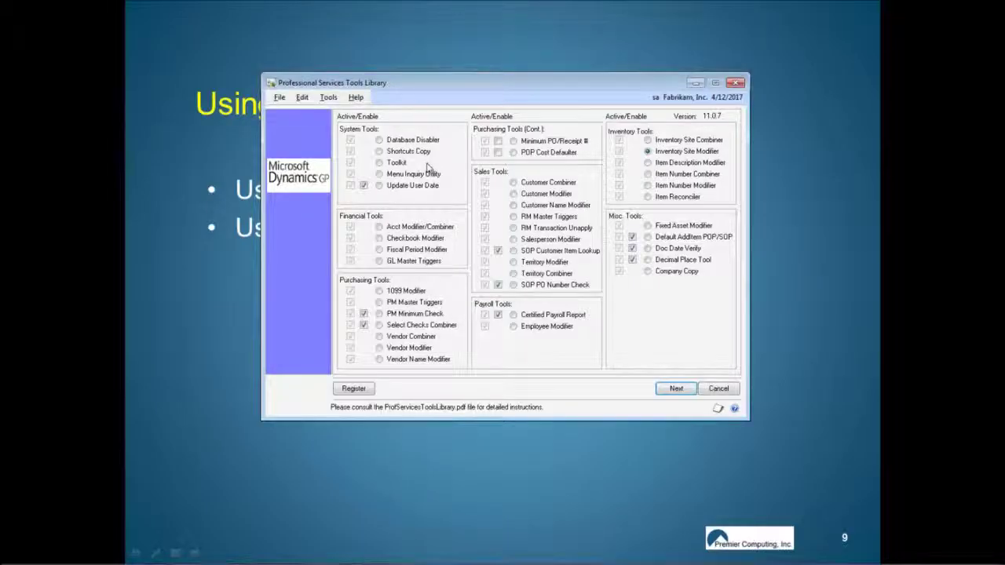
pyautogui.hotkey('alt', 'Tab')
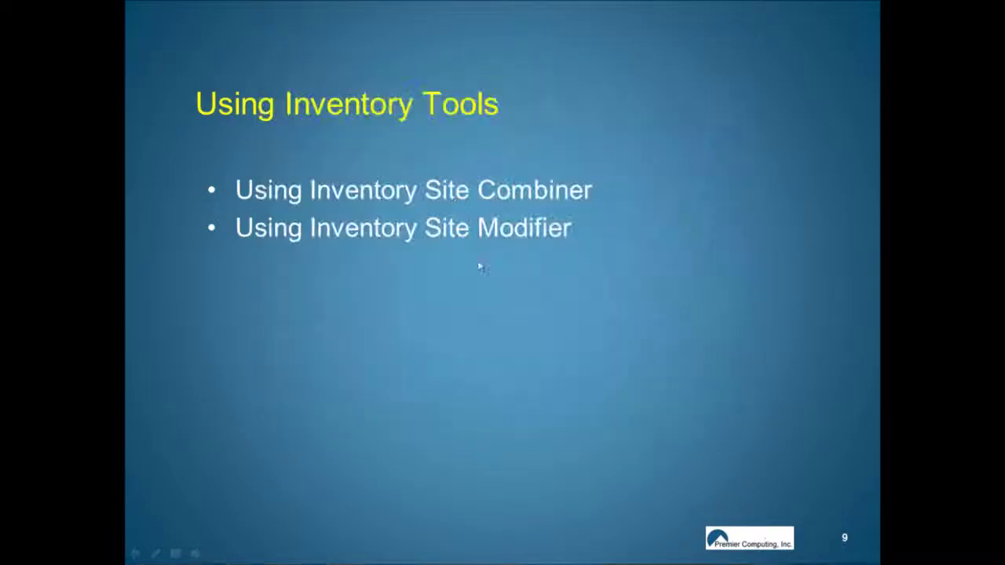
pyautogui.click(476, 294)
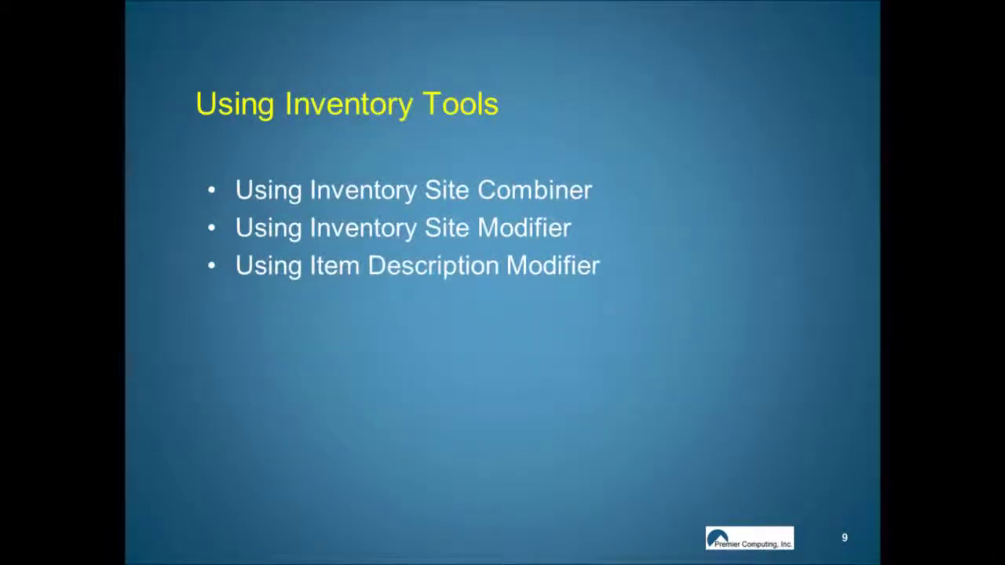
# Switch to the Microsoft Dynamics GP main window, open the inventory Item Maintenance card, and browse to item 1-A324A
pyautogui.hotkey('alt', 'Tab')
pyautogui.hotkey('alt', 'Tab')
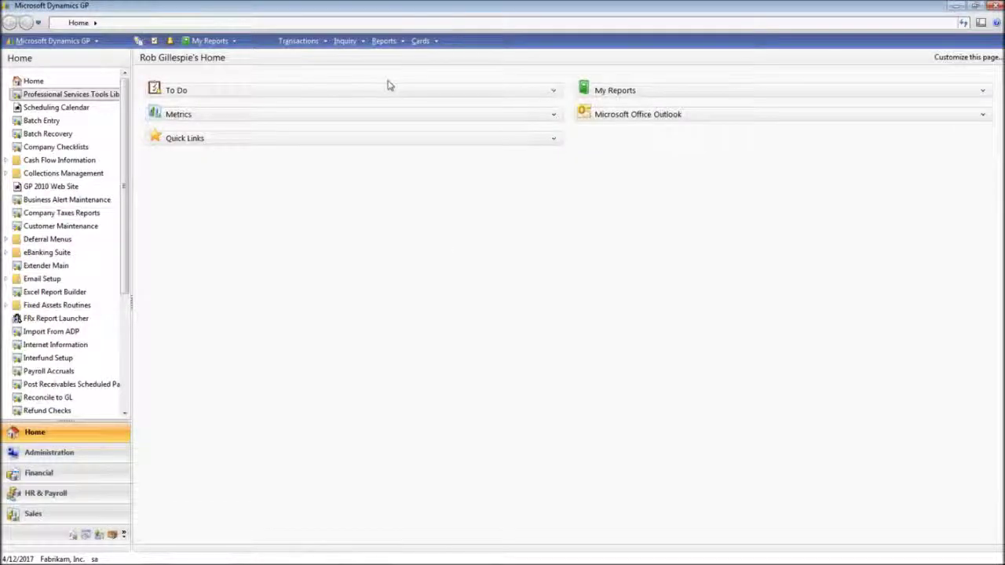
pyautogui.click(420, 41)
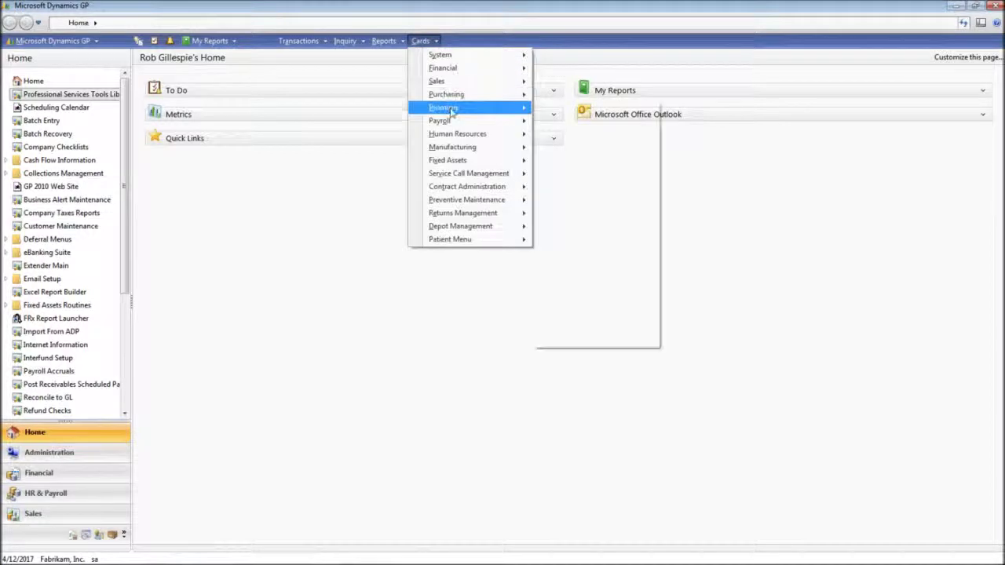
pyautogui.moveTo(446, 108)
pyautogui.click(560, 110)
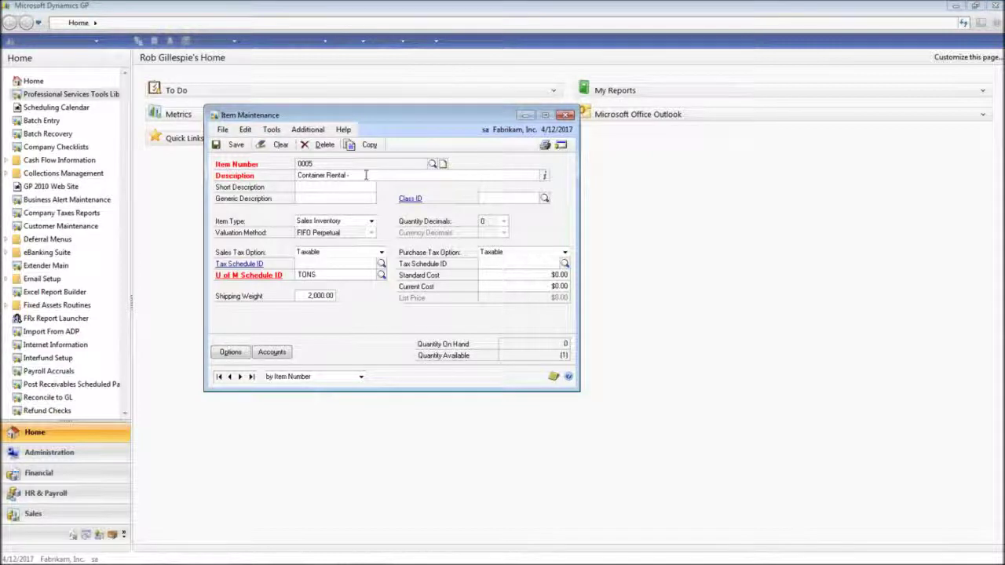
pyautogui.moveTo(366, 176); pyautogui.dragTo(297, 175)
pyautogui.click(240, 376)
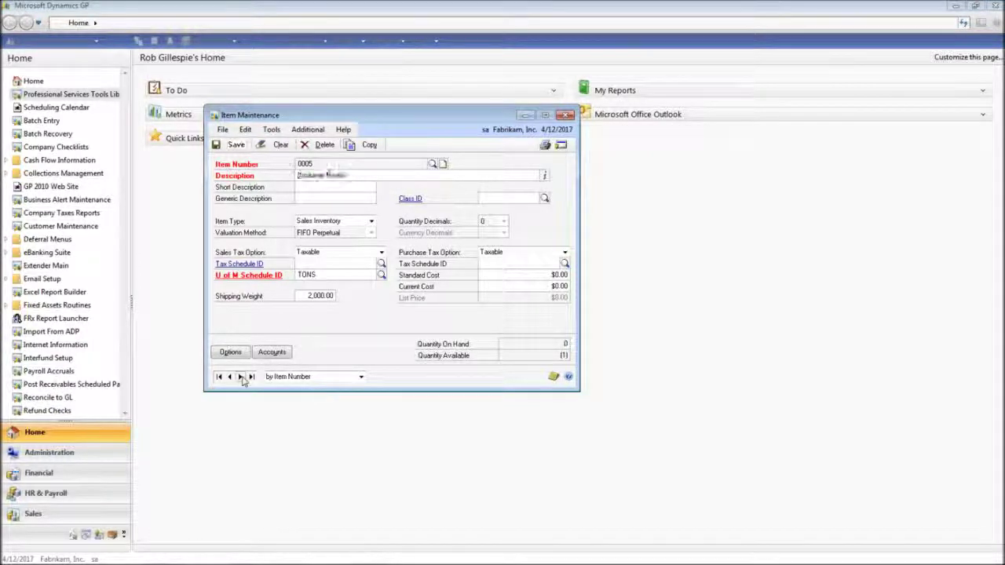
# Replace item 1-A324A's description with "Quad=Core Processor - New Date 5-15-2012" and save the item
pyautogui.doubleClick(377, 175)
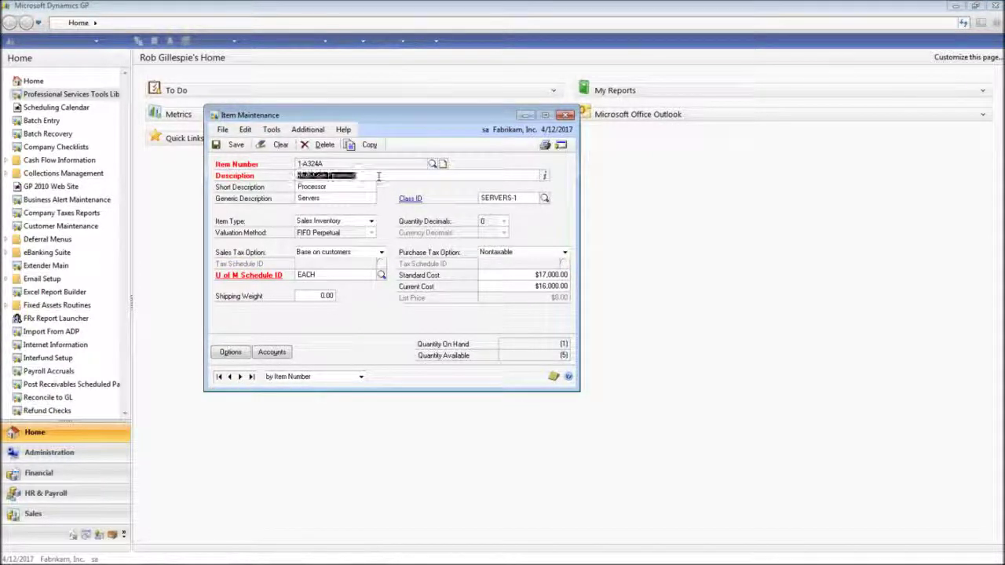
pyautogui.click(346, 169)
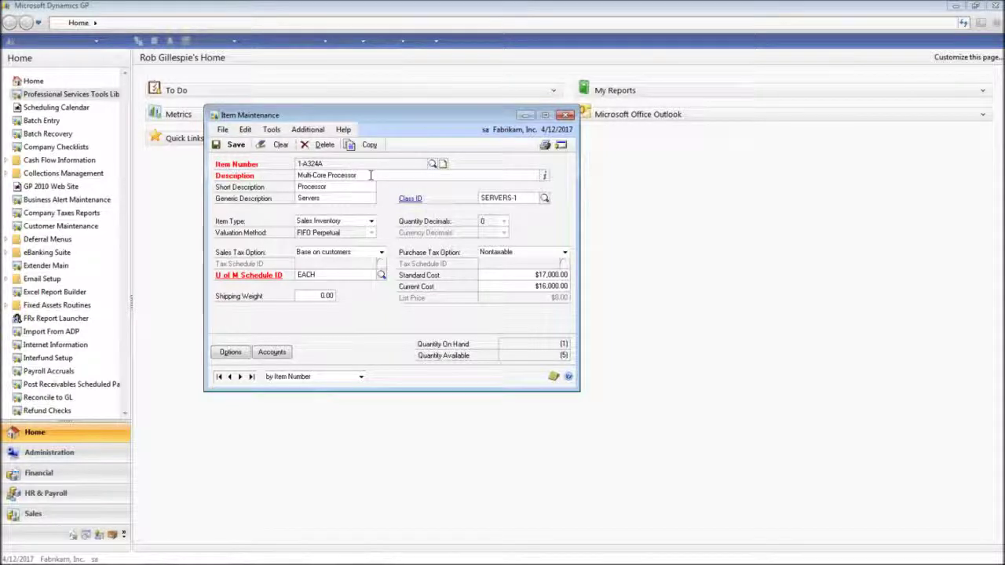
pyautogui.moveTo(370, 176); pyautogui.dragTo(297, 175)
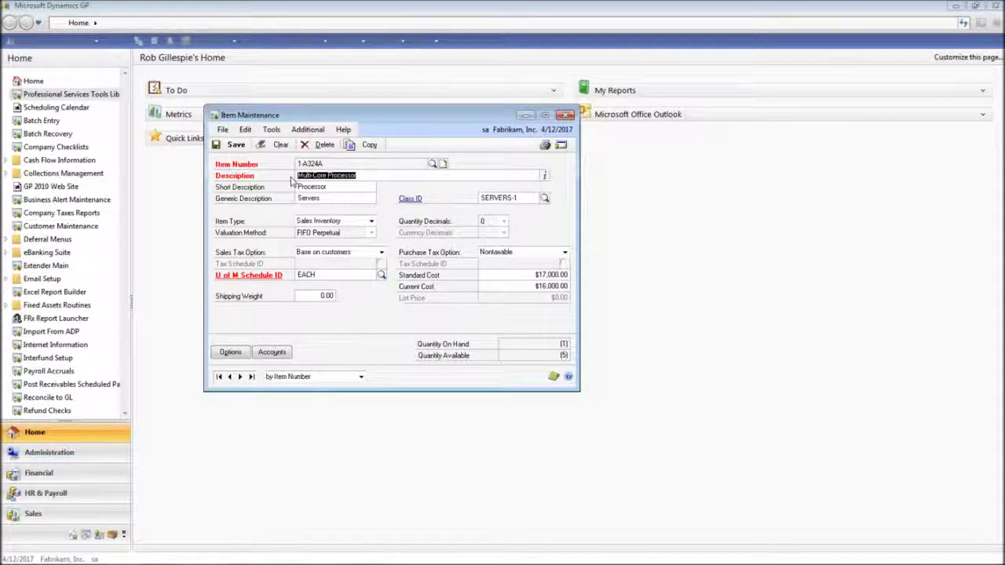
pyautogui.write('Quad-C')
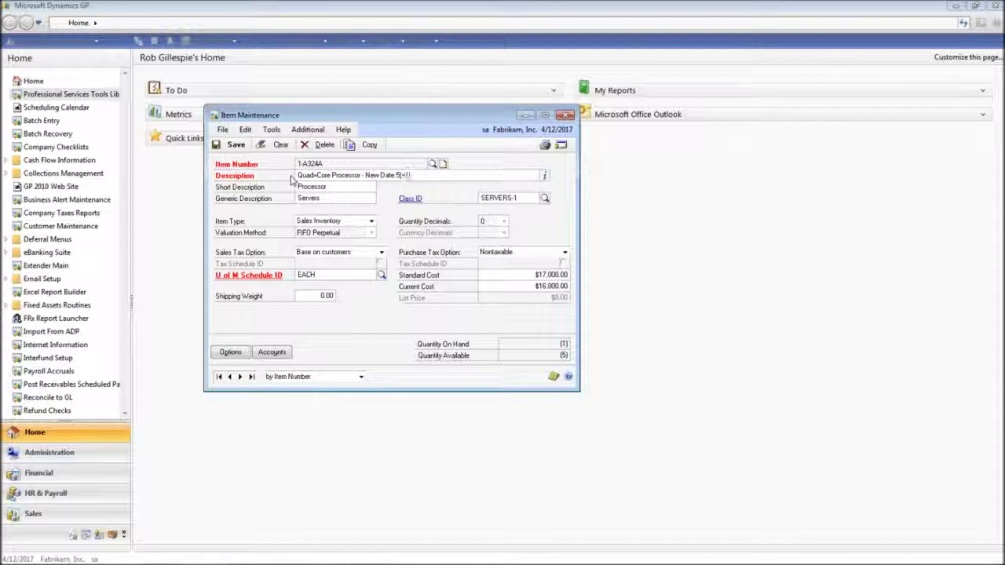
pyautogui.write('-2012')
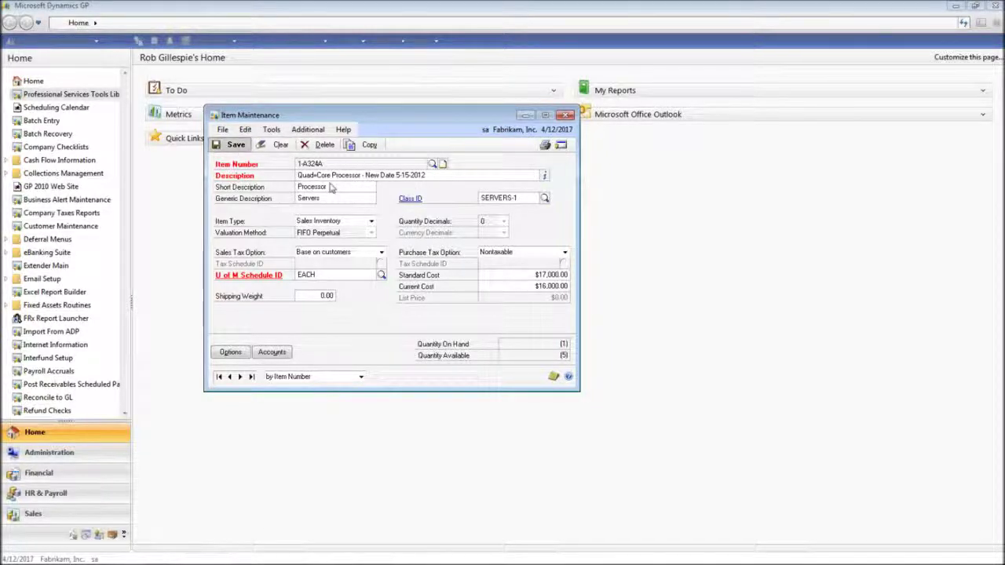
pyautogui.click(232, 145)
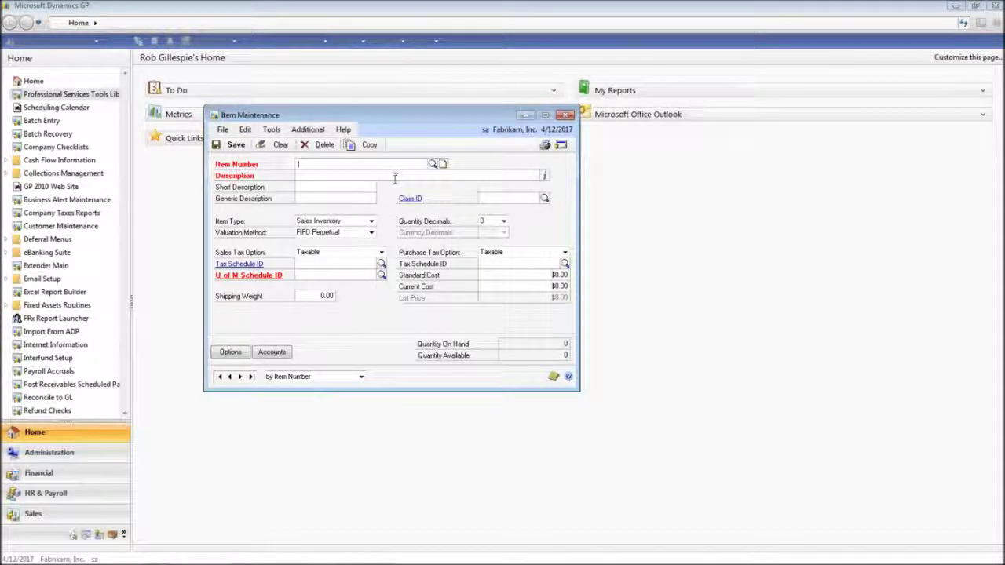
# Browse to item 1-A324A in Item Maintenance to check its saved description, and close the card
pyautogui.click(219, 377)
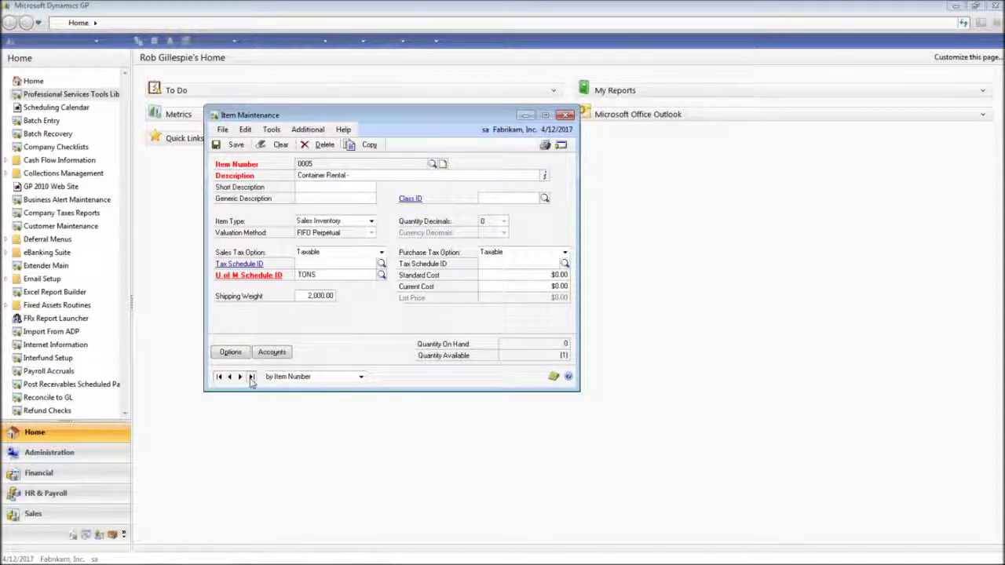
pyautogui.click(240, 377)
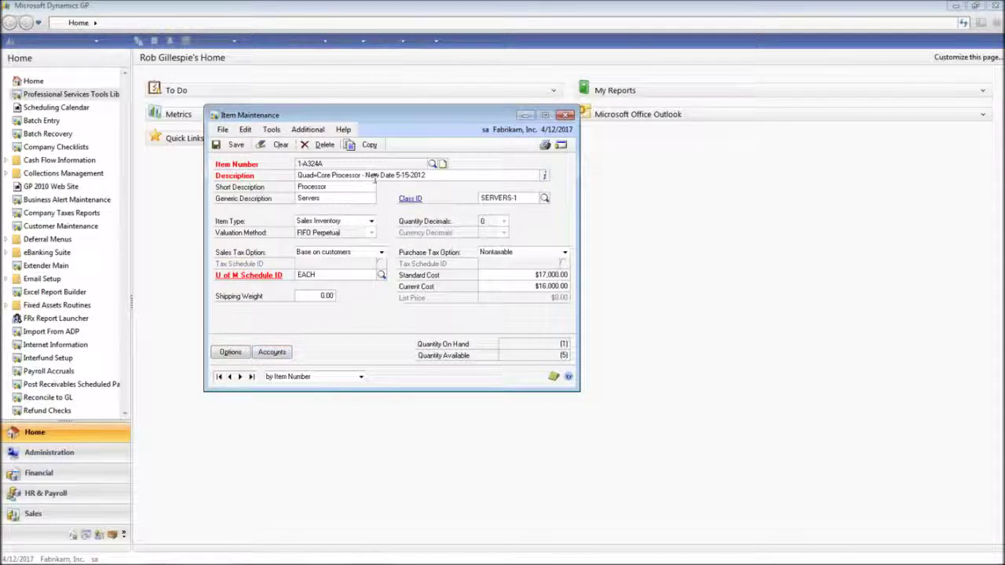
pyautogui.moveTo(408, 118); pyautogui.dragTo(413, 148)
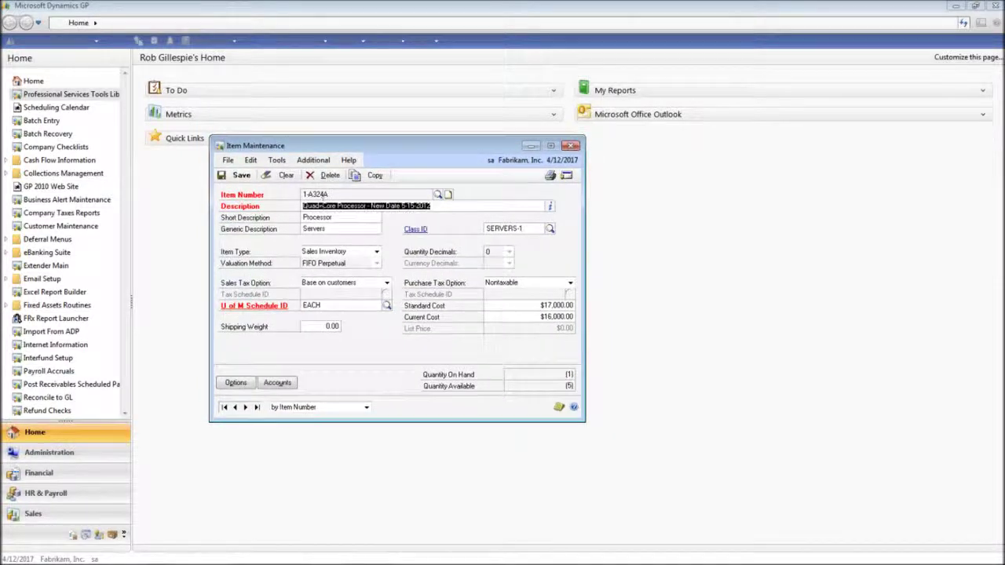
pyautogui.click(571, 146)
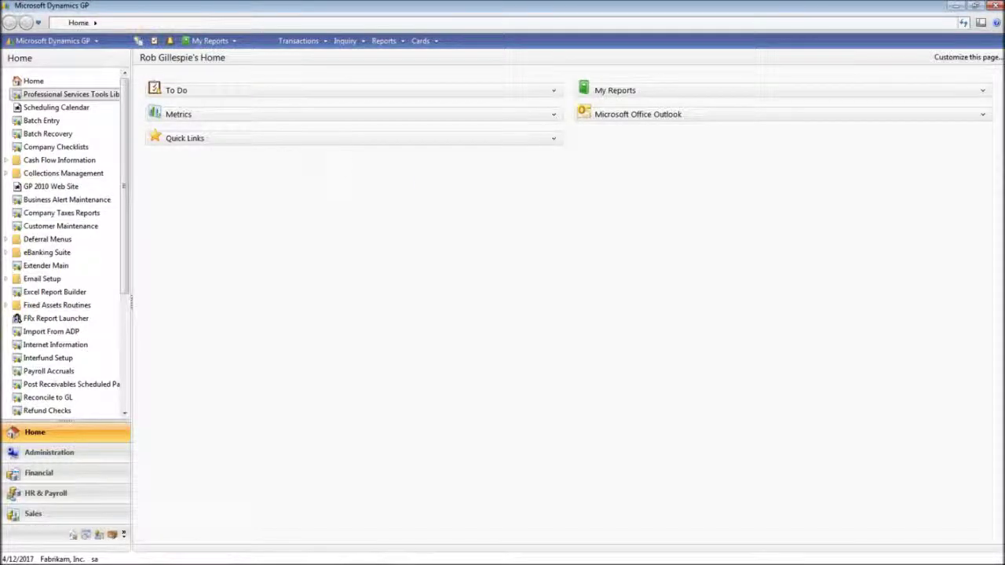
# Open the Item Description Modifier from the Professional Services Tools Library and set item 1-A324A's ending description to "Quad-Core Processor"
pyautogui.click(91, 95)
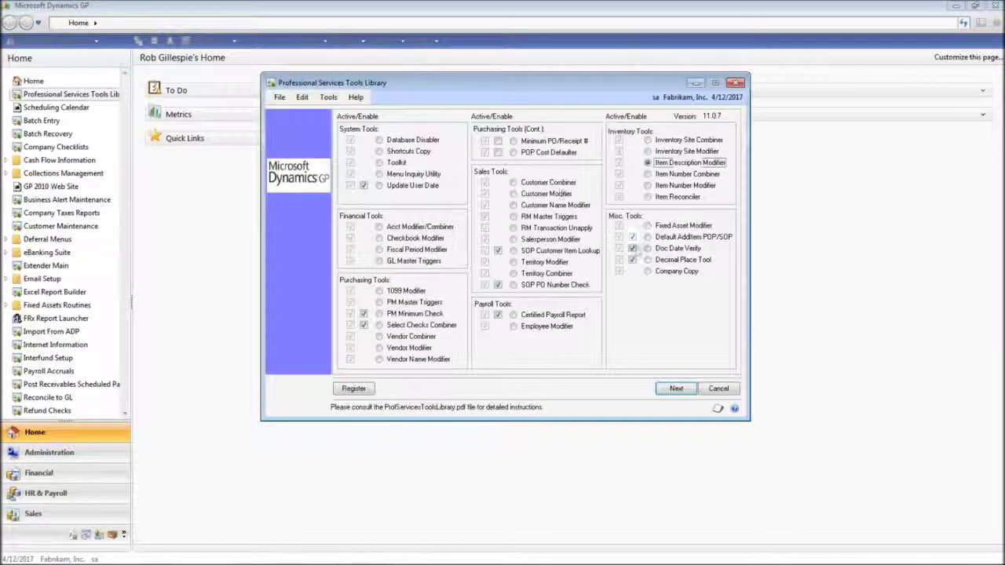
pyautogui.click(676, 389)
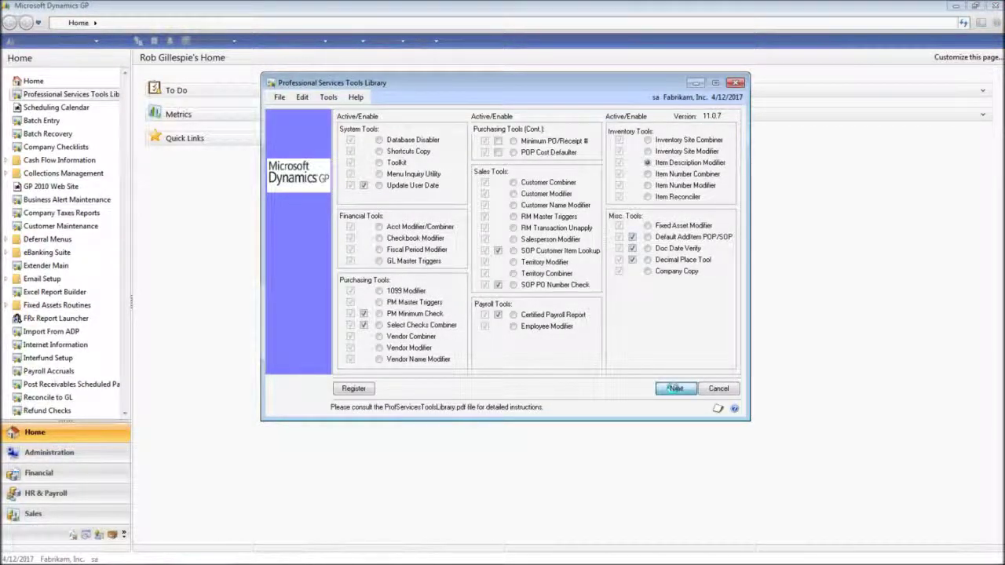
pyautogui.click(333, 200)
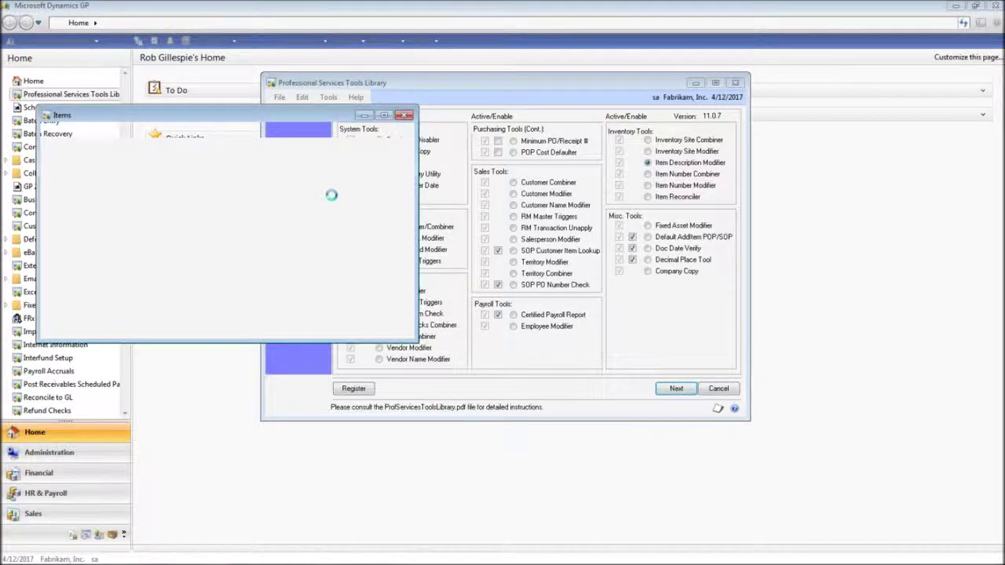
pyautogui.doubleClick(193, 202)
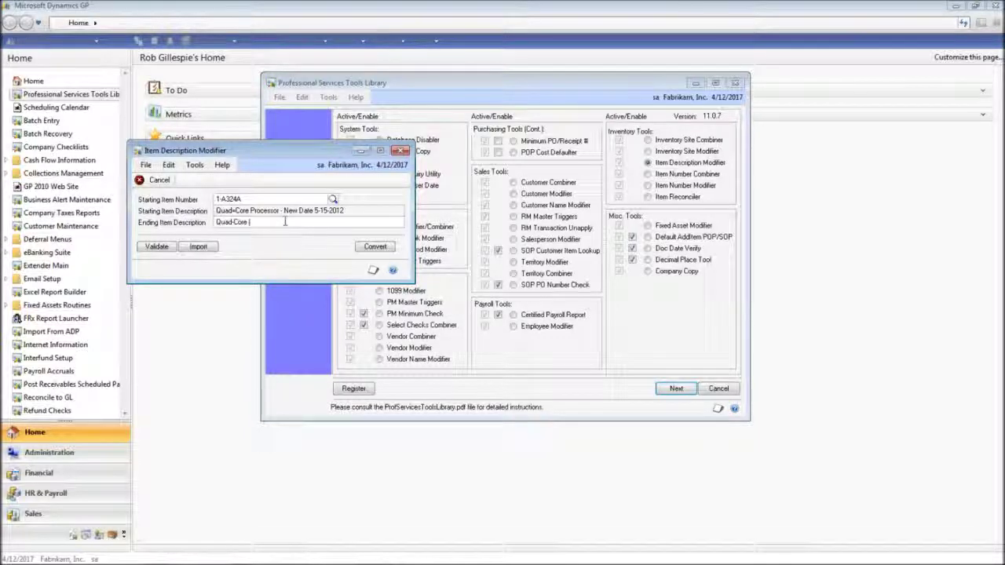
pyautogui.write('cessor')
# Run the description conversion for item 1-A324A, continuing past the backup reminder and acknowledging completion
pyautogui.click(375, 248)
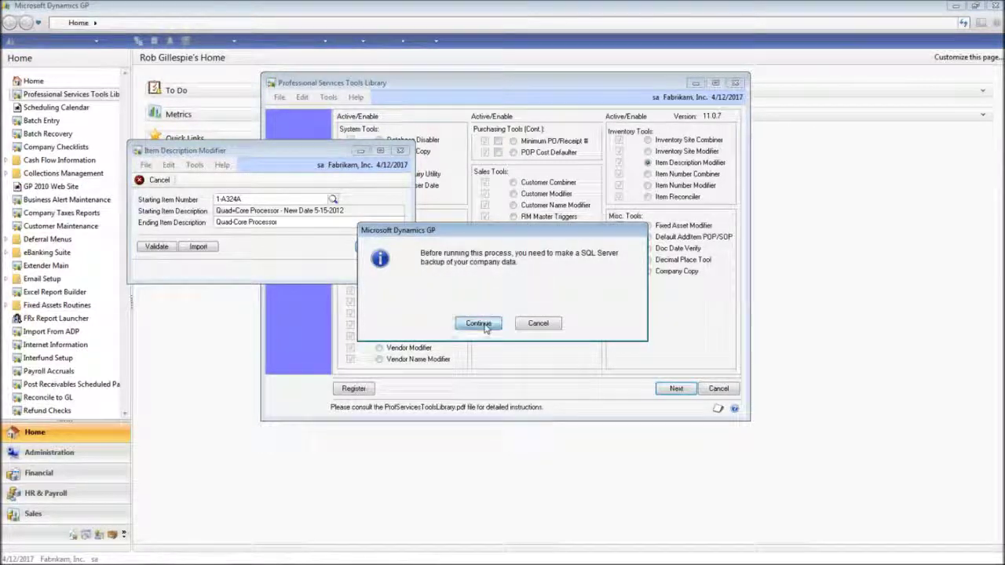
pyautogui.click(485, 329)
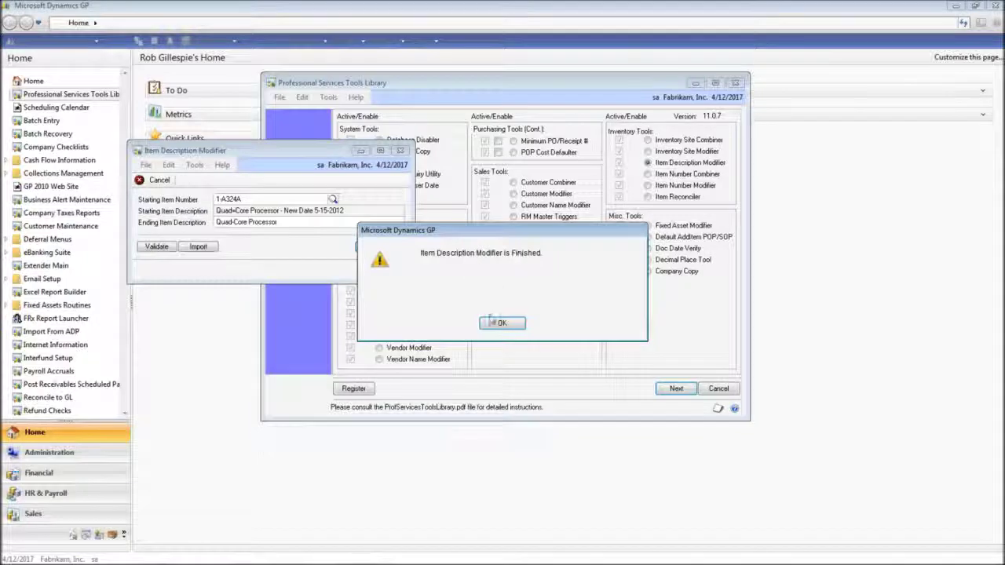
pyautogui.click(503, 327)
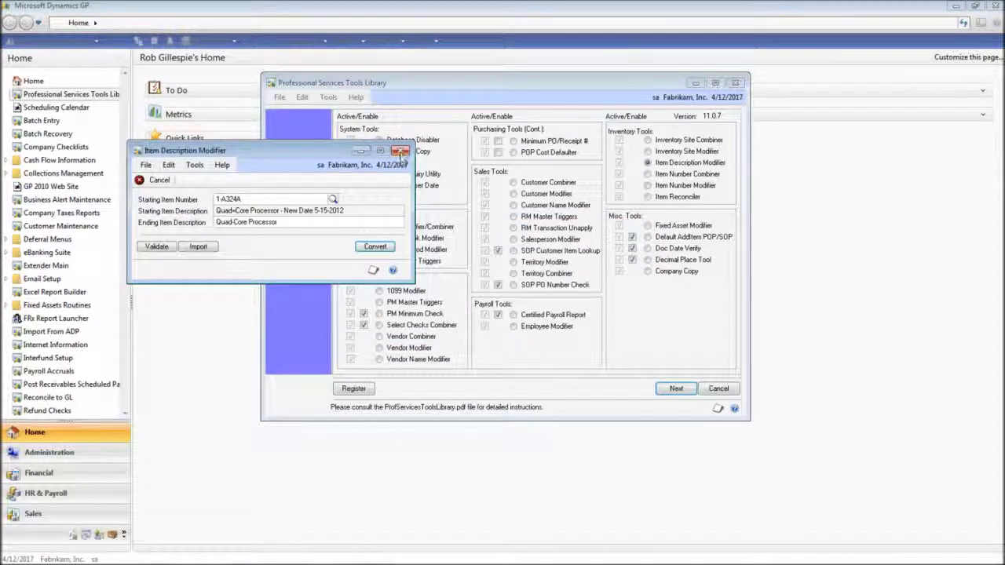
# Output the TA Modified Item Descriptions report to the screen and close it after viewing
pyautogui.click(401, 150)
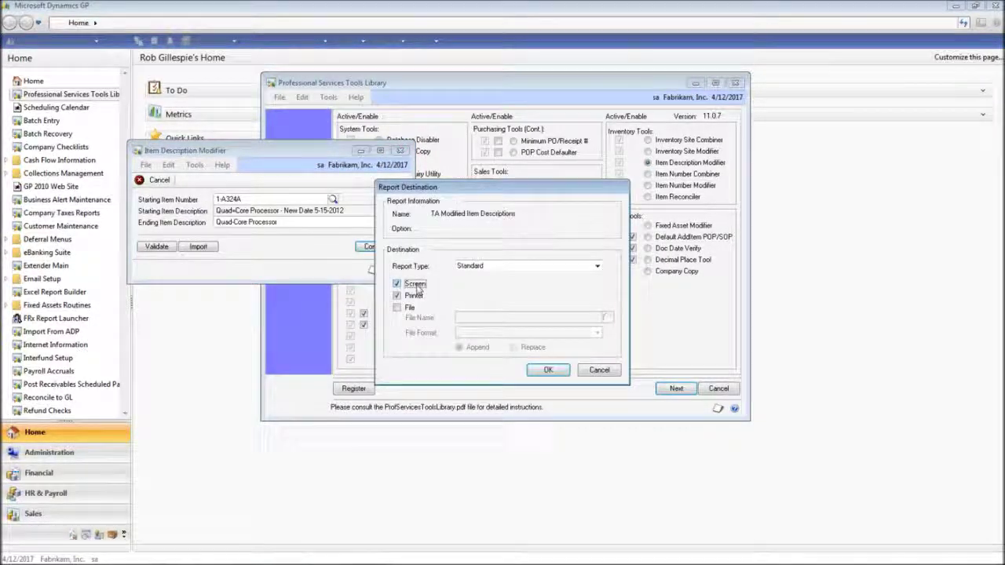
pyautogui.click(548, 370)
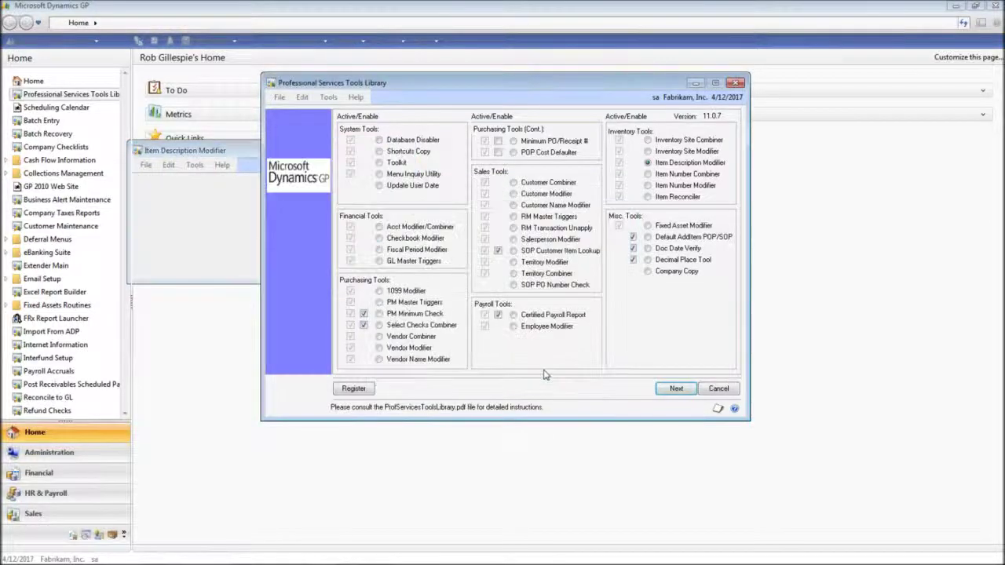
pyautogui.click(377, 62)
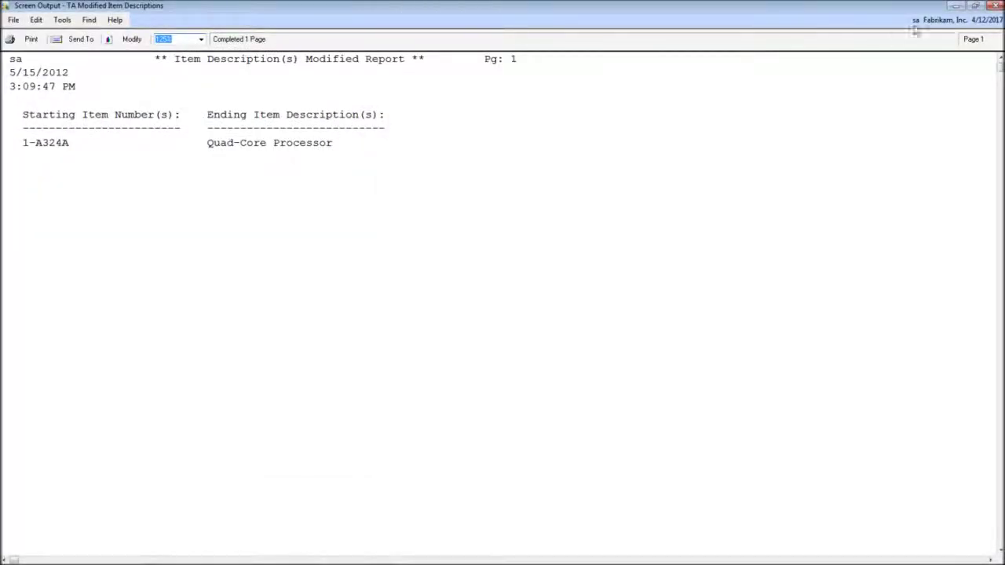
pyautogui.click(997, 6)
# Return to the Professional Services Tools Library, open the Item Number Combiner, and move its window clear for item selection
pyautogui.hotkey('alt', 'Tab')
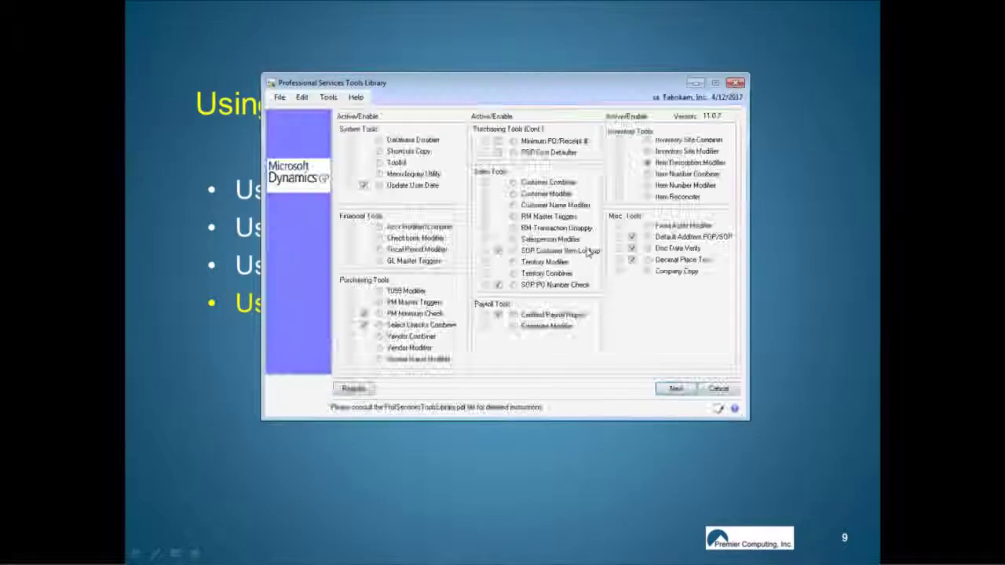
pyautogui.click(648, 174)
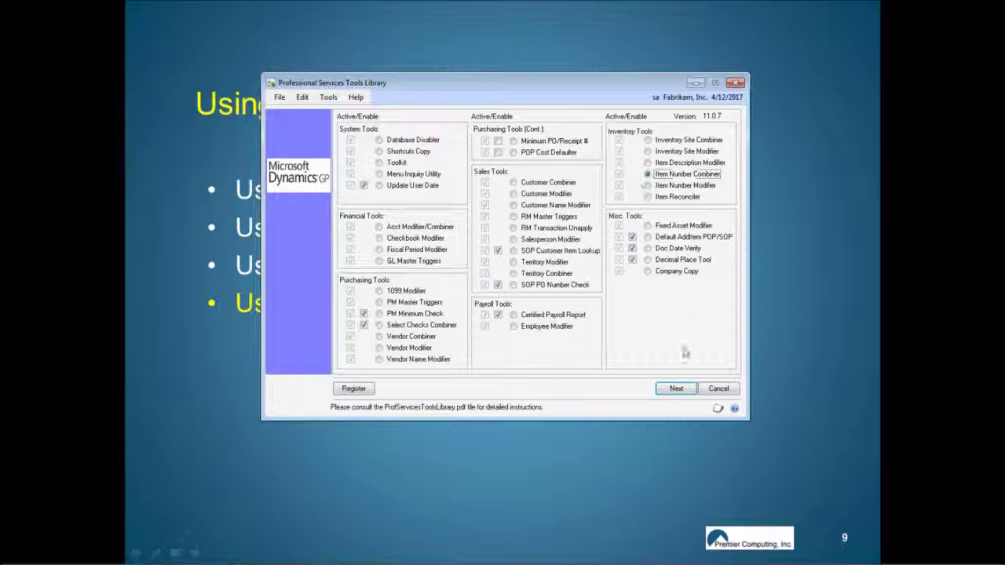
pyautogui.click(677, 391)
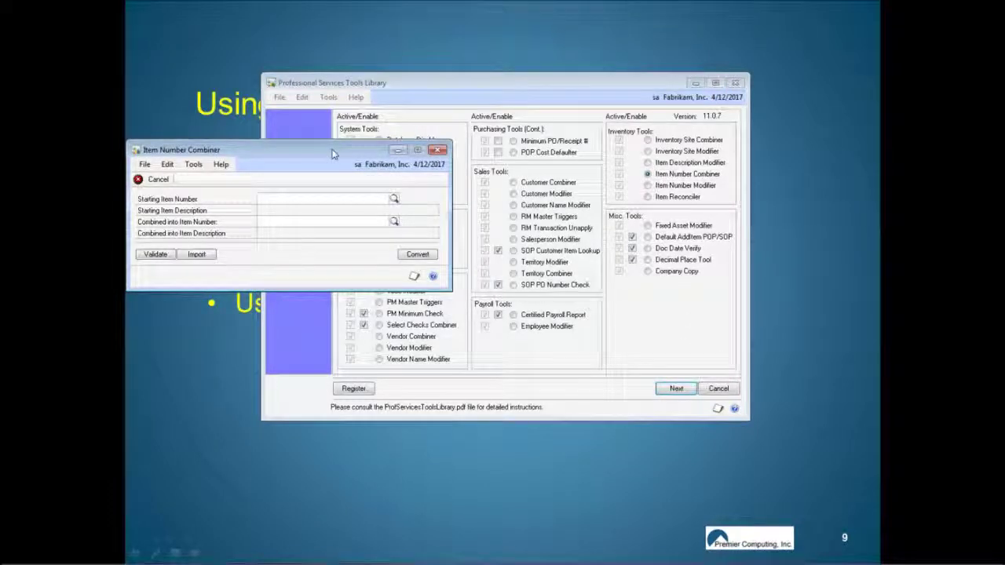
pyautogui.moveTo(332, 153); pyautogui.dragTo(516, 63)
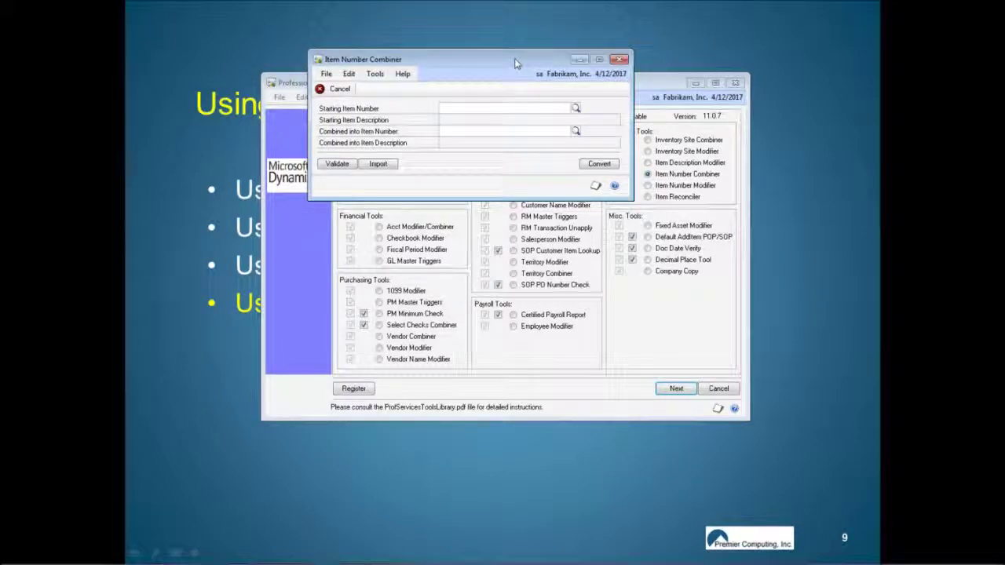
# Select 1-A324A as the starting item number and 1-A3483A as the item number to combine into
pyautogui.click(576, 109)
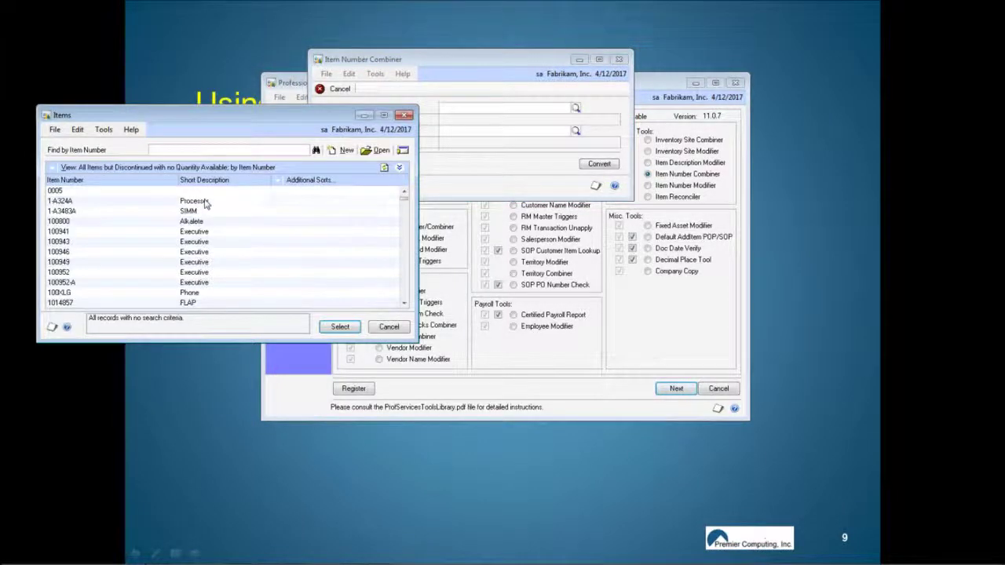
pyautogui.doubleClick(196, 201)
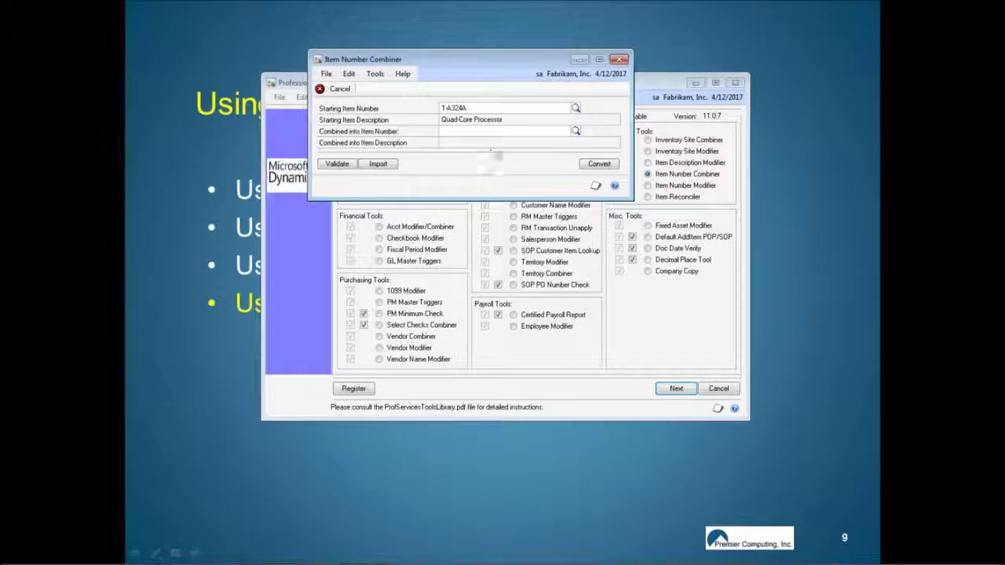
pyautogui.click(574, 131)
pyautogui.doubleClick(196, 211)
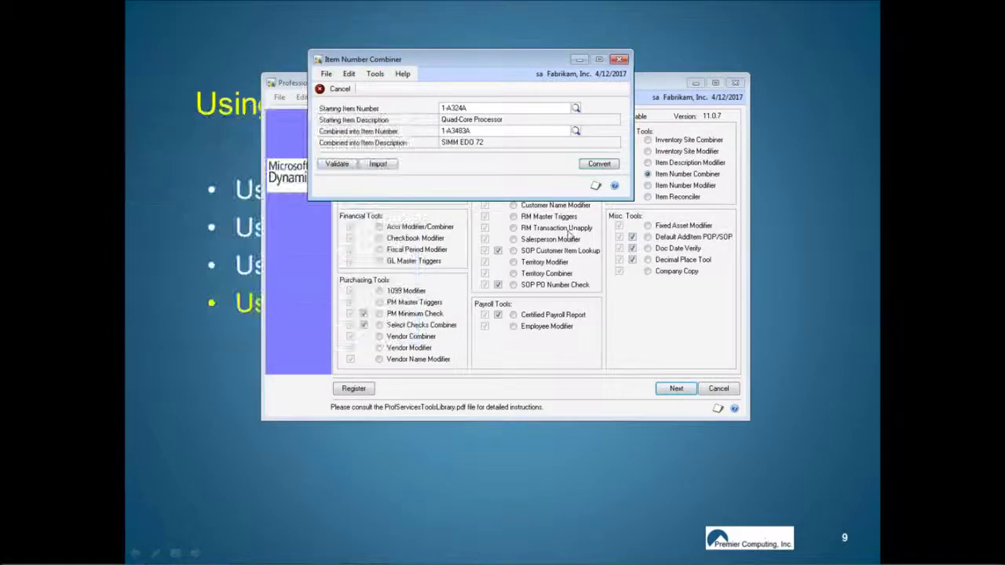
# Try to convert item 1-A324A into 1-A3483A, dismissing the messages that come up
pyautogui.click(599, 163)
pyautogui.click(503, 325)
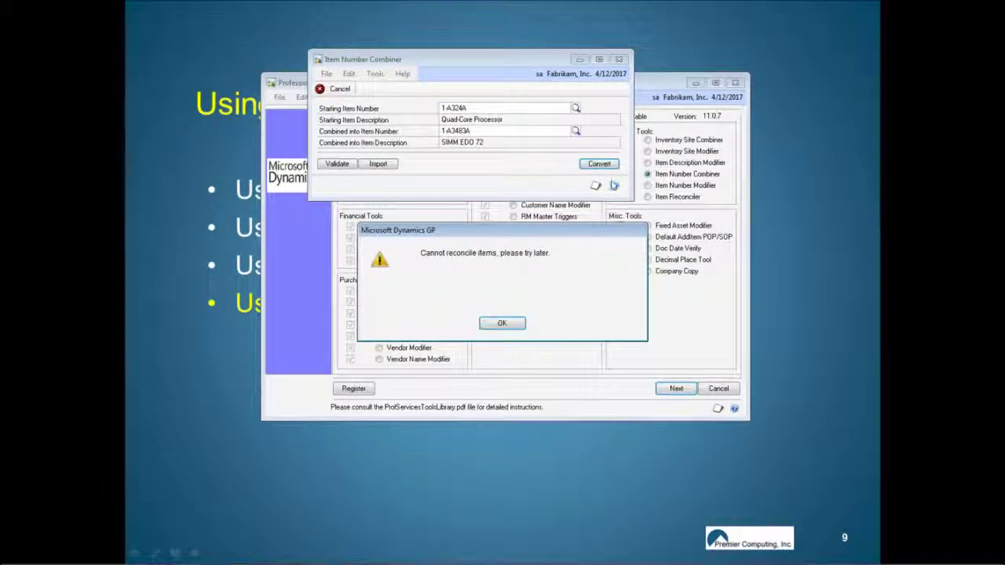
pyautogui.click(504, 325)
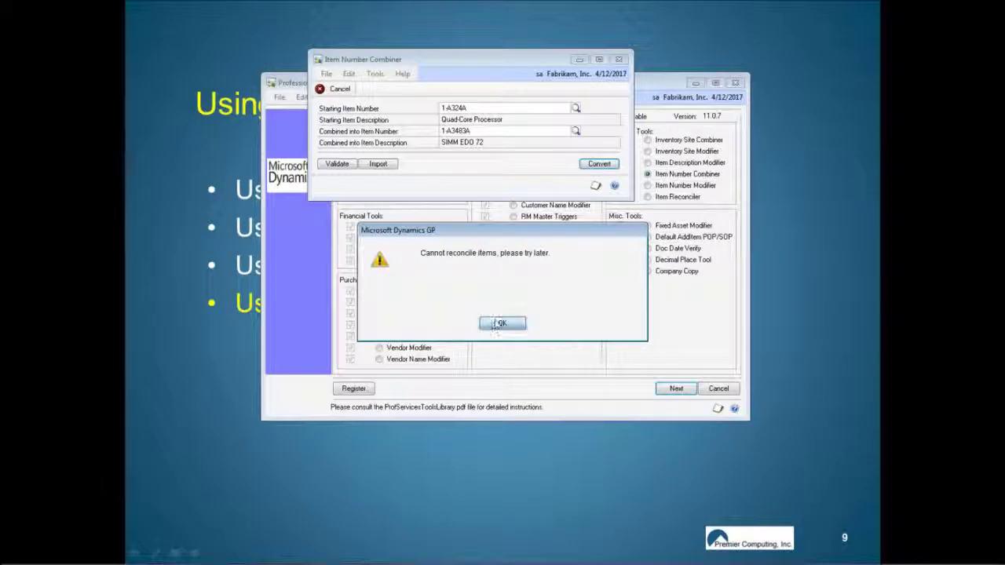
pyautogui.click(498, 325)
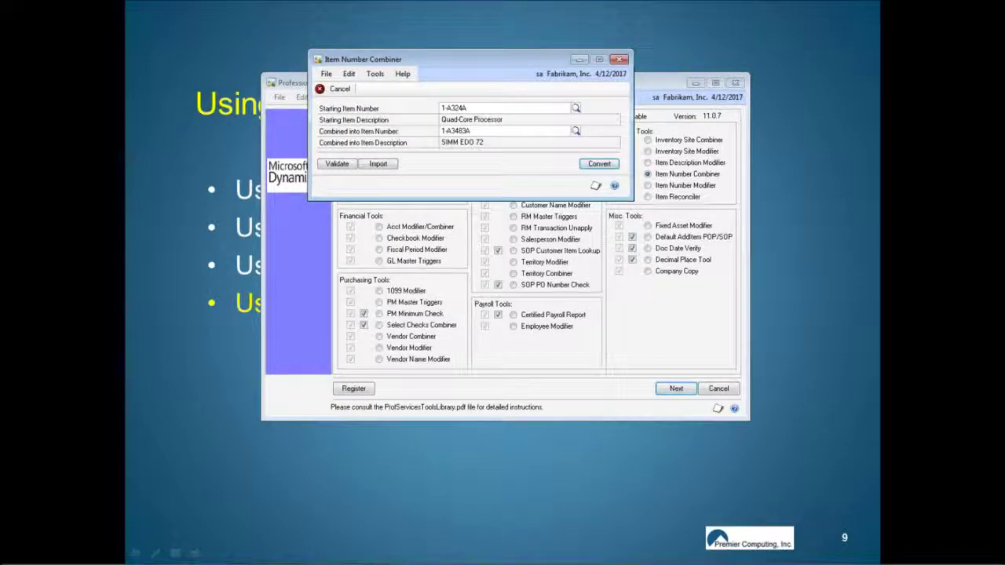
# Bring up the Microsoft Dynamics GP main window and reposition the Item Number Combiner in front of it
pyautogui.moveTo(360, 559)
pyautogui.click(238, 557)
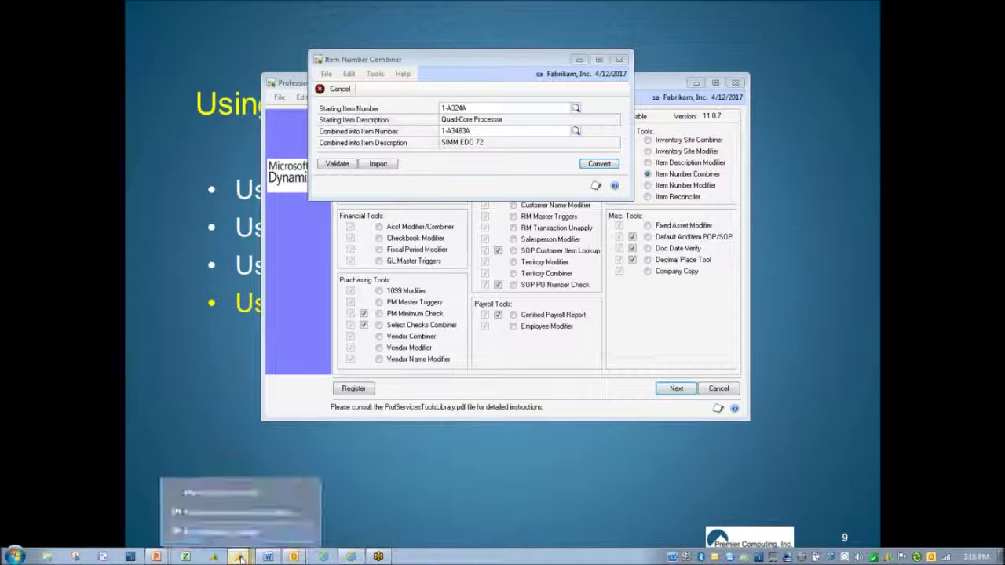
pyautogui.click(239, 491)
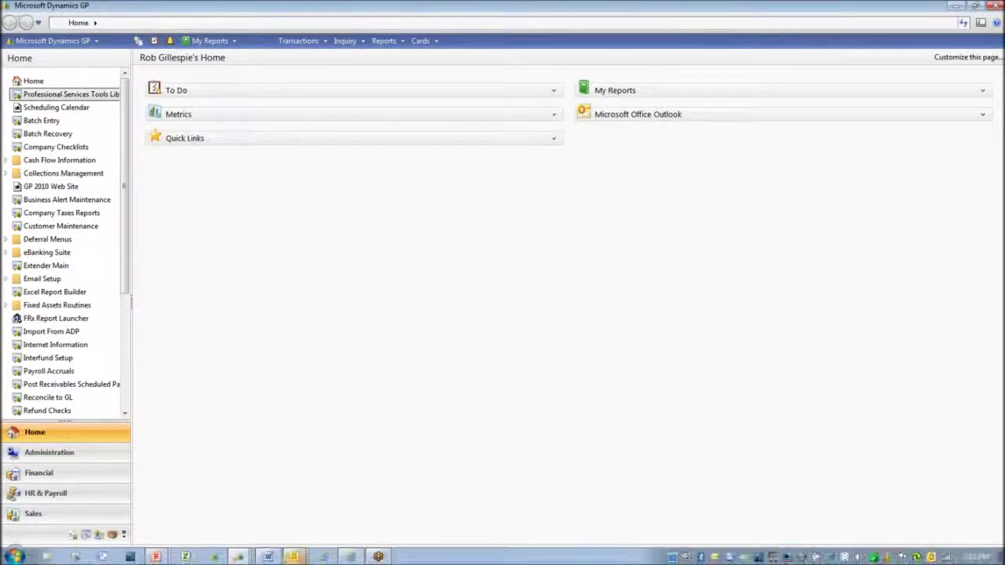
pyautogui.click(238, 556)
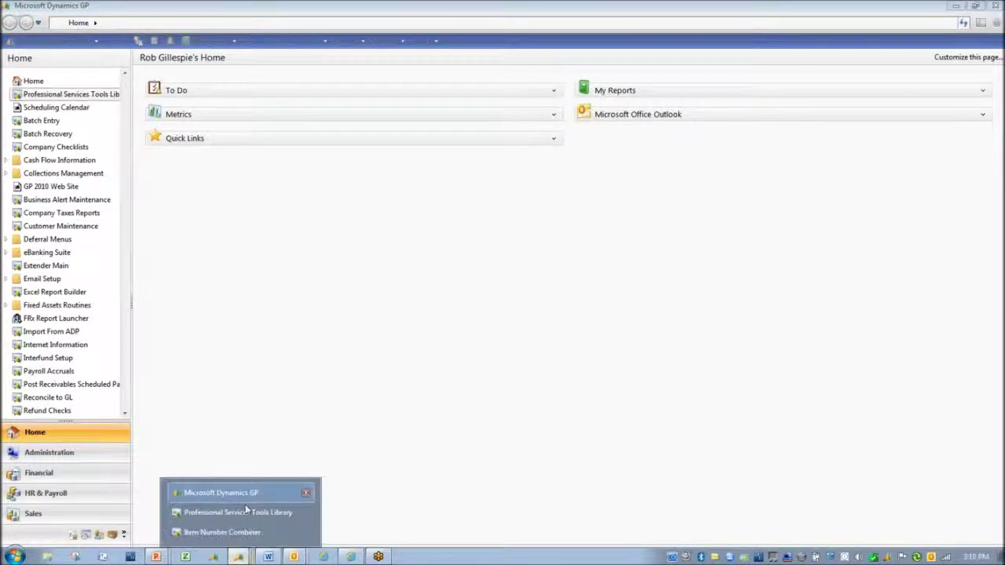
pyautogui.click(239, 533)
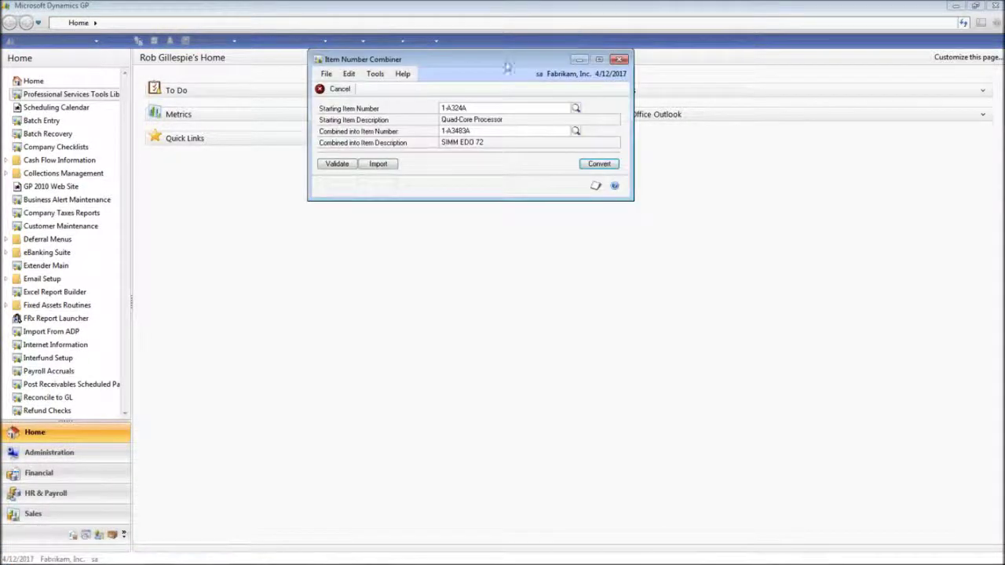
pyautogui.moveTo(408, 56); pyautogui.dragTo(444, 308)
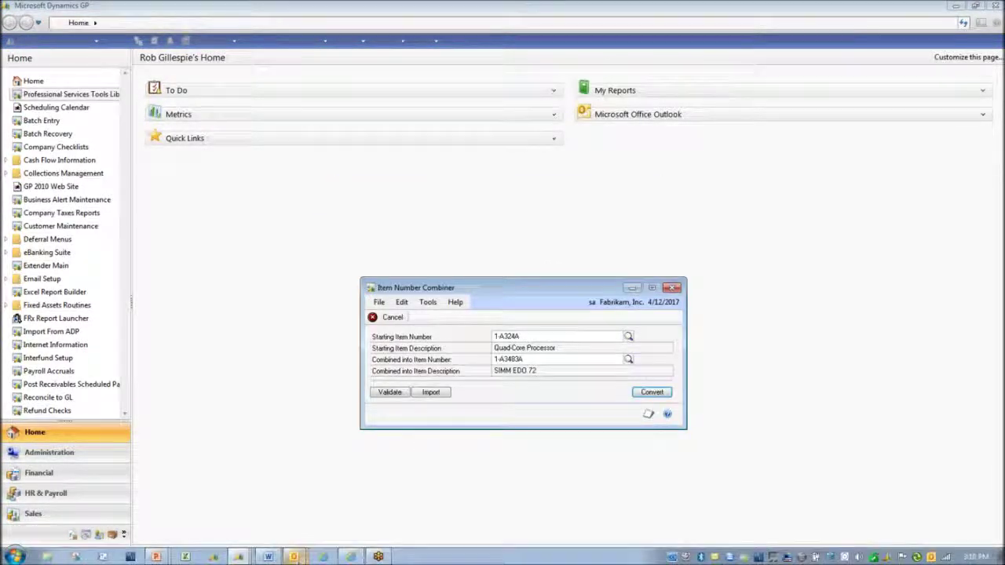
# Open the inventory Item Maintenance card from the Microsoft Dynamics GP main window, view the first item record, and close the card
pyautogui.click(241, 556)
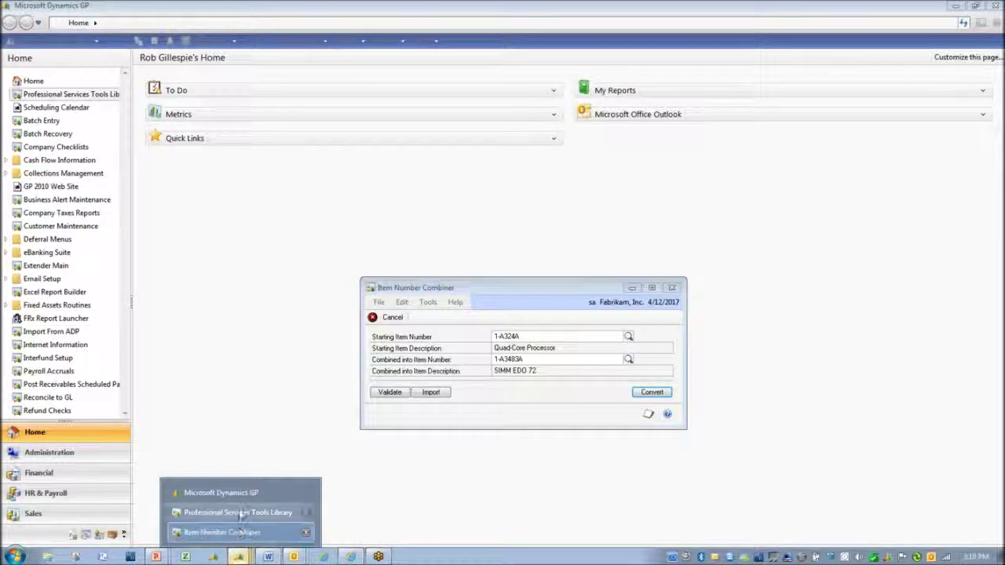
pyautogui.click(219, 493)
pyautogui.click(421, 41)
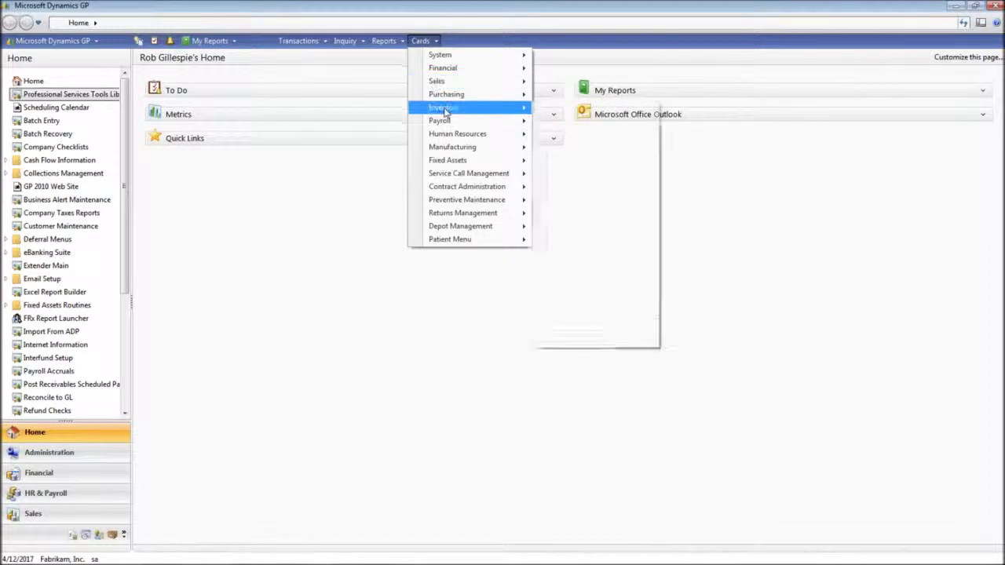
pyautogui.moveTo(452, 106)
pyautogui.click(559, 107)
pyautogui.moveTo(259, 88); pyautogui.dragTo(621, 183)
pyautogui.click(385, 447)
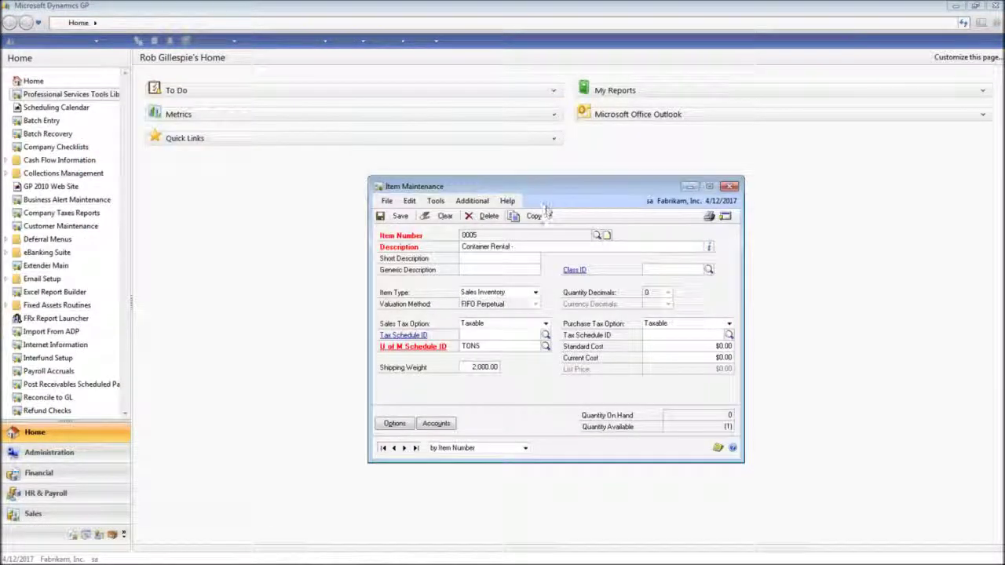
pyautogui.click(729, 187)
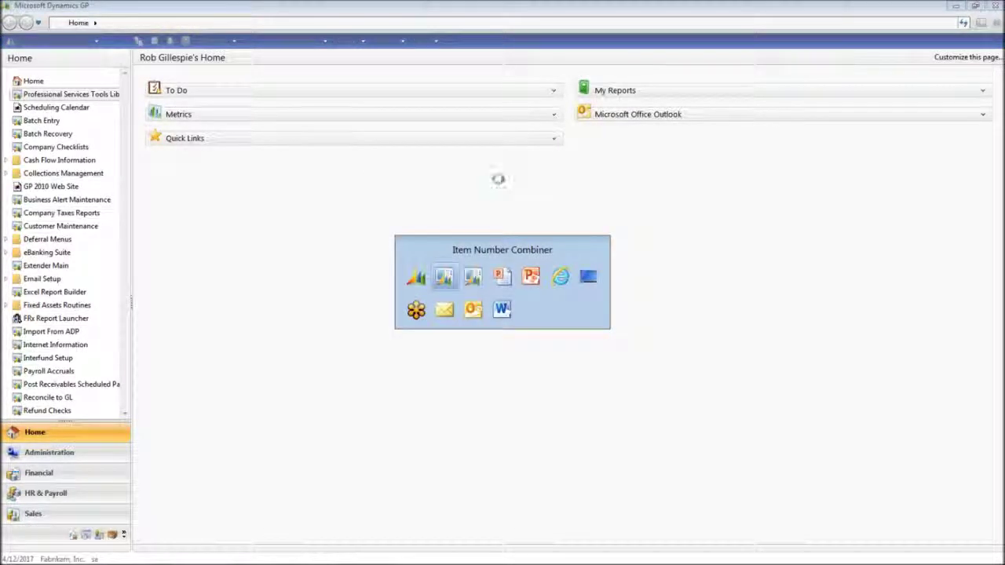
# Retry converting item 1-A324A into 1-A3483A, dismiss the messages, and close the Item Number Combiner
pyautogui.click(638, 395)
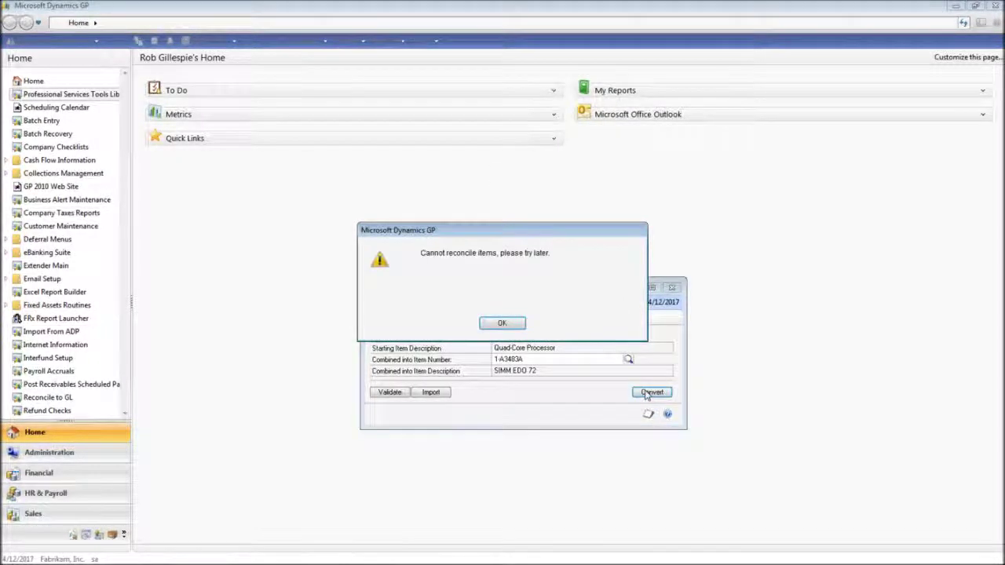
pyautogui.click(511, 323)
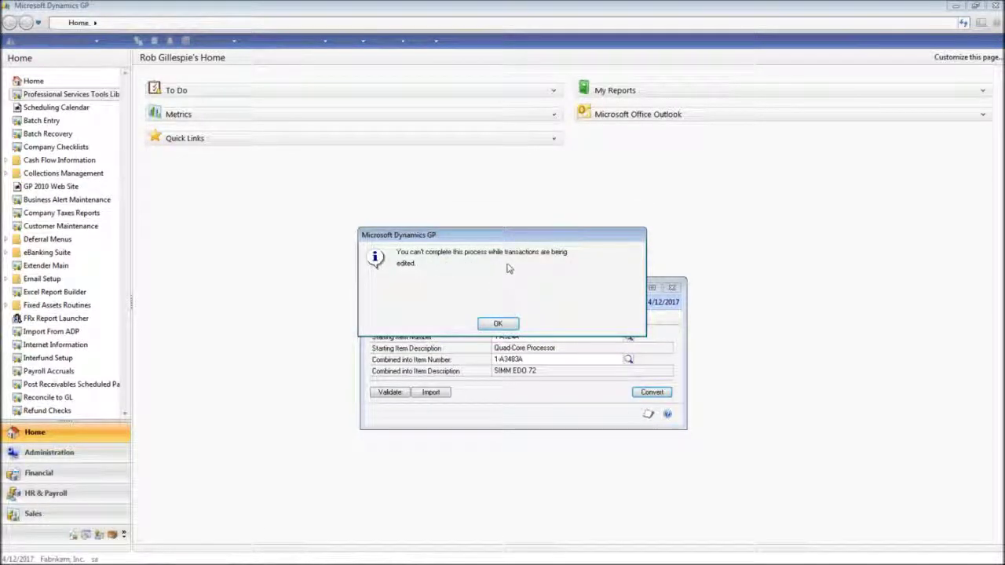
pyautogui.click(498, 324)
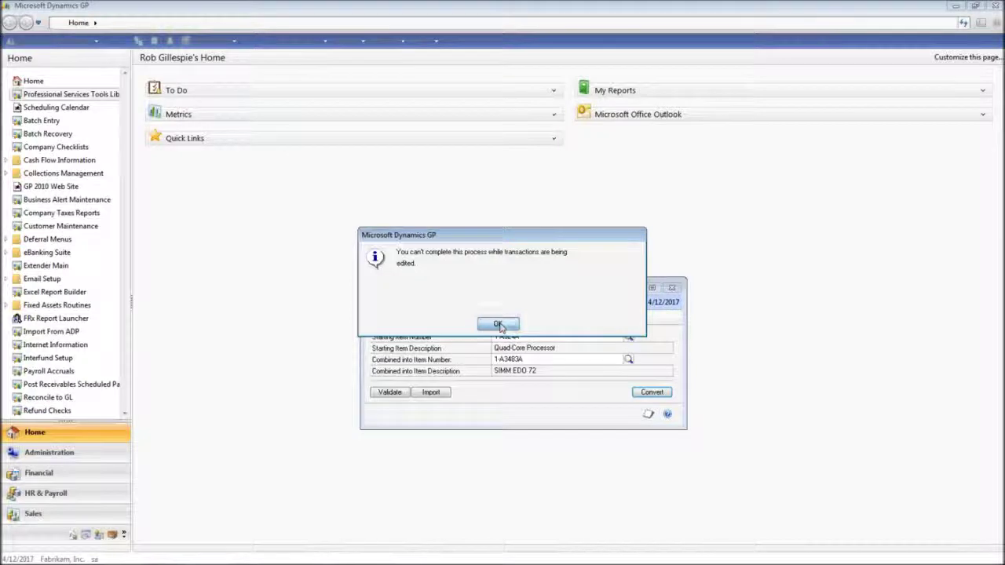
pyautogui.moveTo(596, 293); pyautogui.dragTo(584, 234)
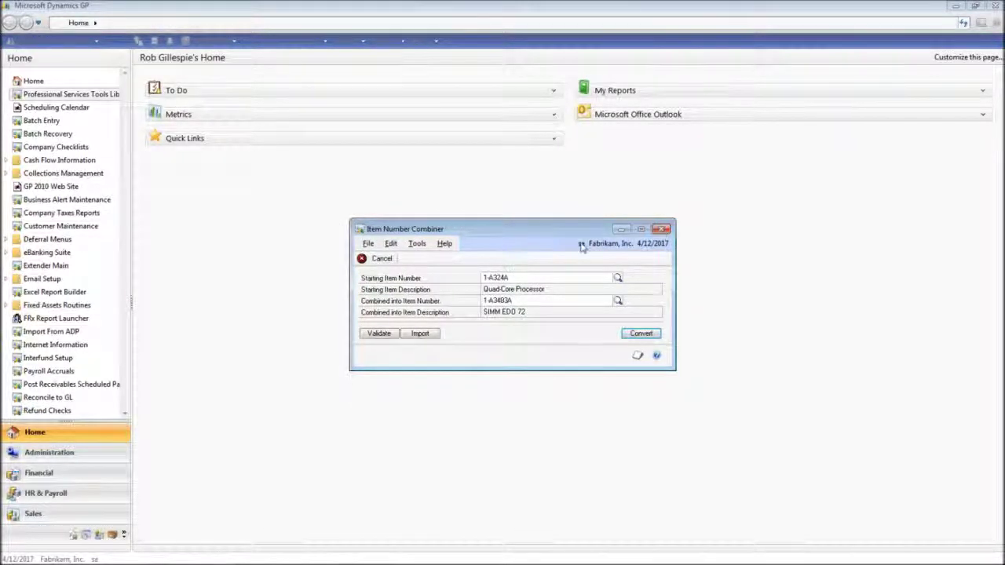
pyautogui.click(664, 228)
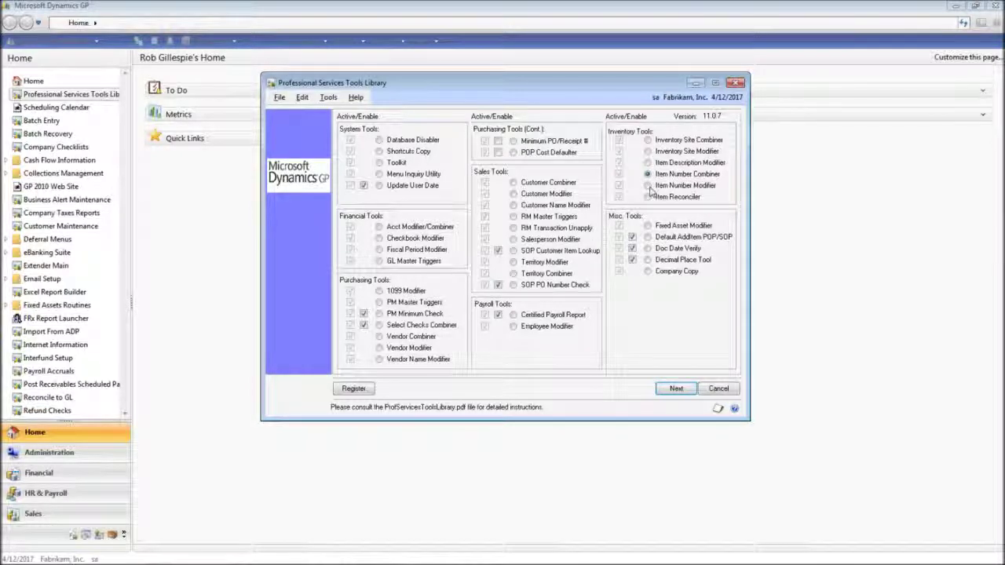
# Switch to the PowerPoint slide show and reveal the "Using Item Number Modifier" bullet on the Using Inventory Tools slide
pyautogui.hotkey('alt', 'Tab')
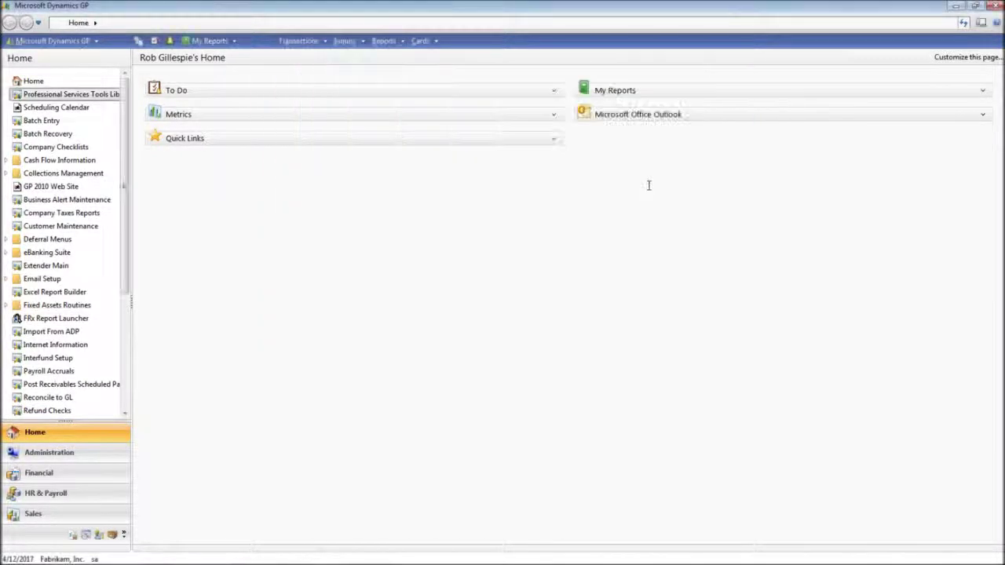
pyautogui.hotkey('alt', 'Tab')
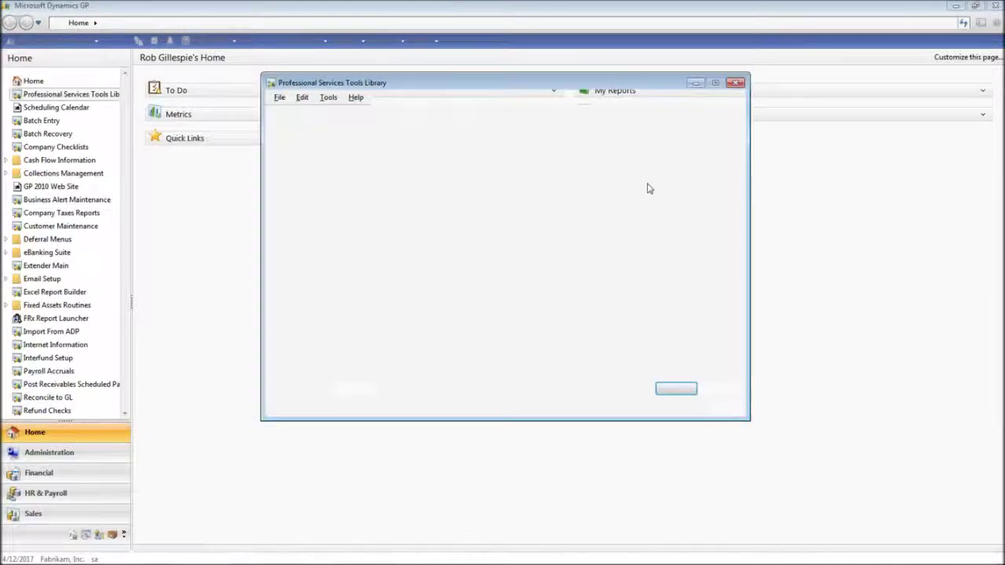
pyautogui.hotkey('alt', 'Tab')
pyautogui.hotkey('alt', 'Tab')
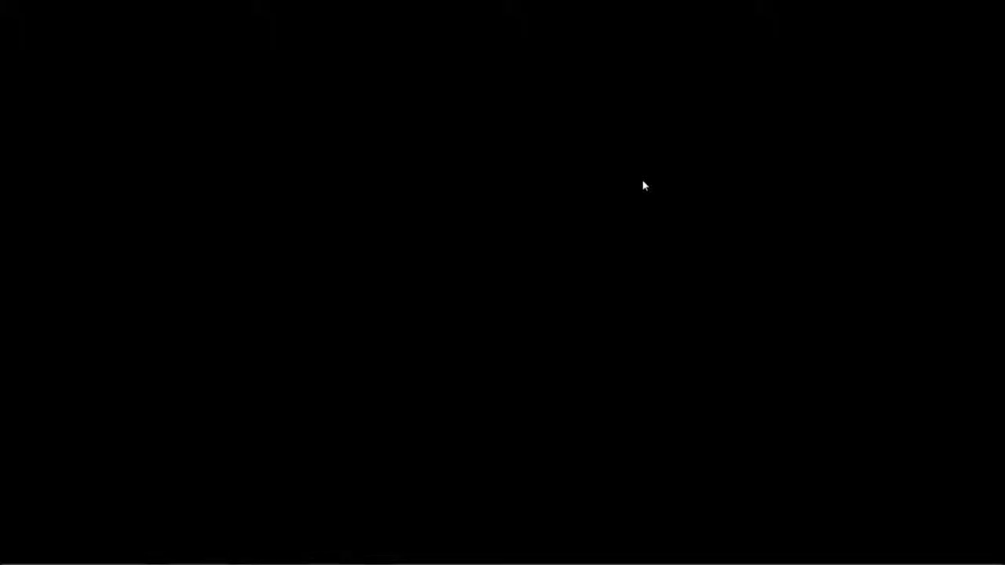
pyautogui.click(482, 336)
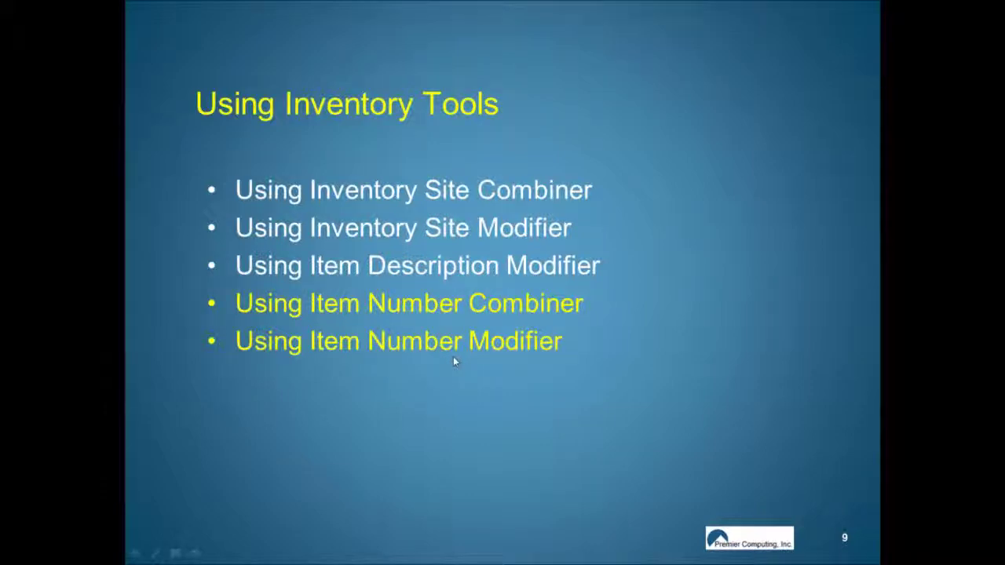
# Switch to the Professional Services Tools Library, open the Item Number Modifier, and enter starting item 1-A324A and new item number 1-99999
pyautogui.hotkey('alt', 'Tab')
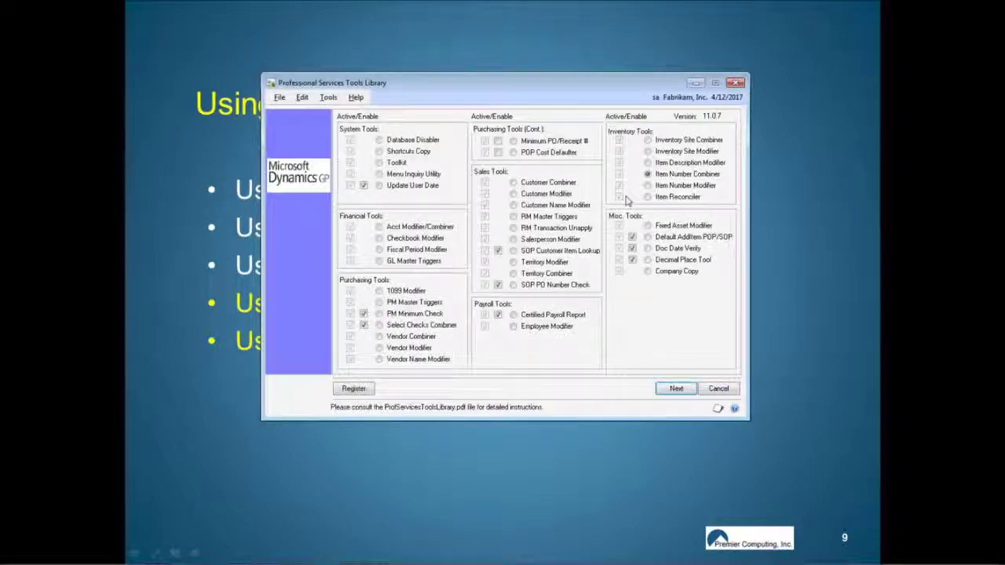
pyautogui.click(648, 185)
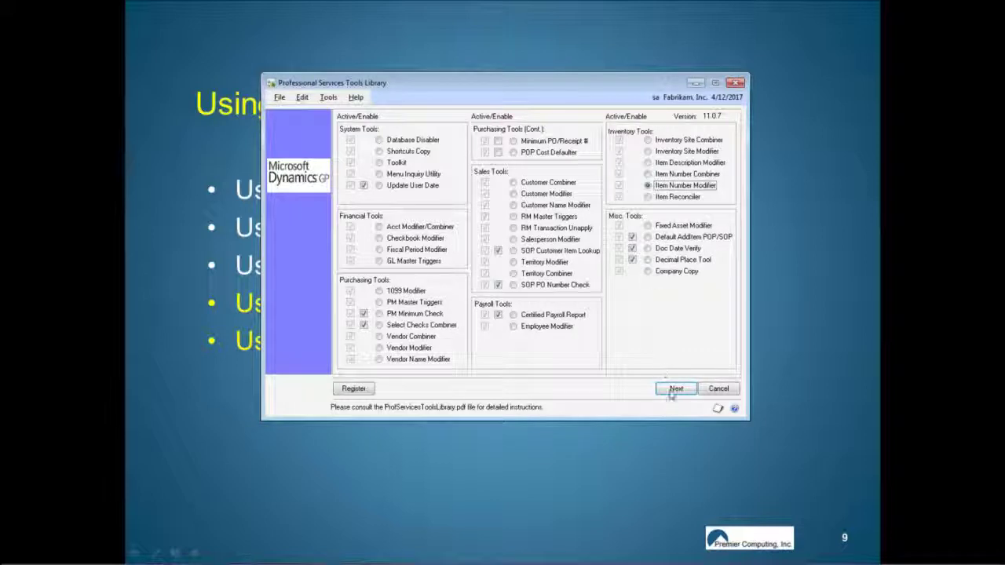
pyautogui.click(676, 388)
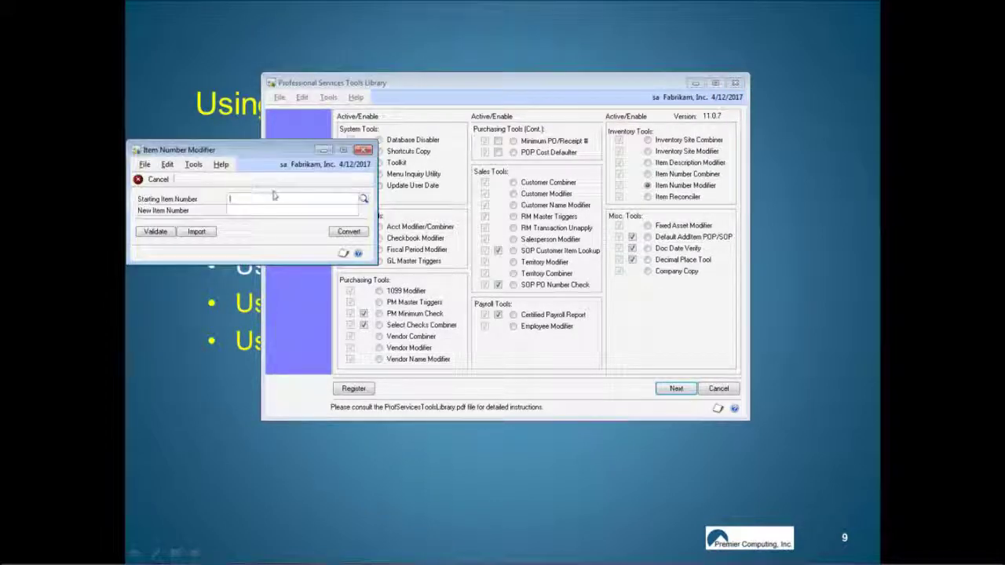
pyautogui.click(363, 200)
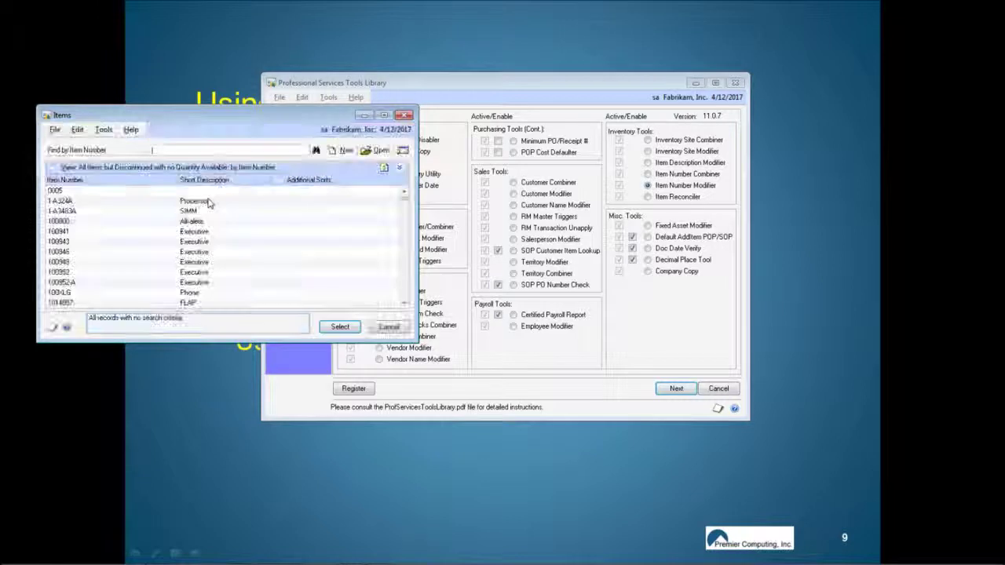
pyautogui.doubleClick(307, 203)
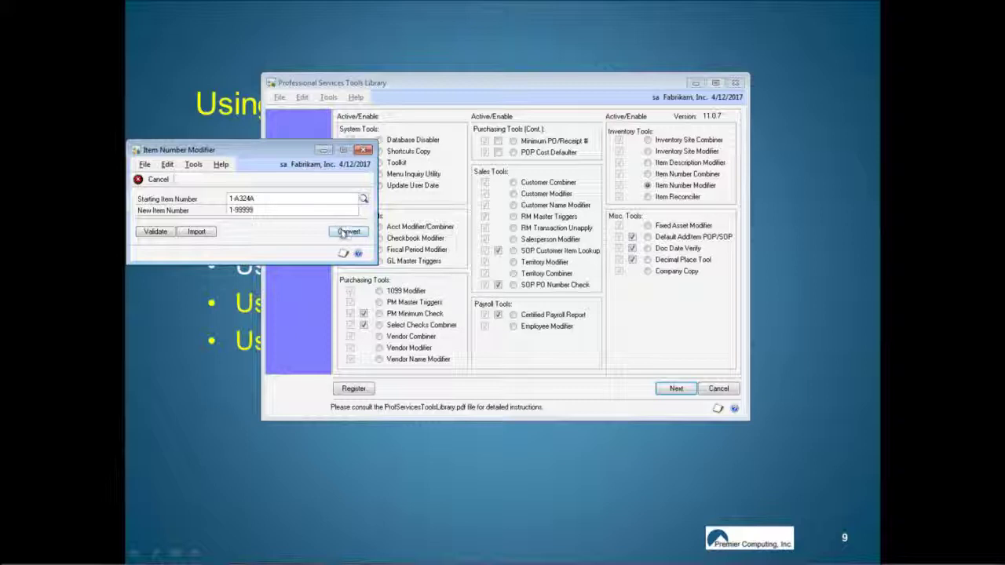
# Convert item number 1-A324A to 1-99999 and acknowledge the messages
pyautogui.click(345, 232)
pyautogui.click(479, 324)
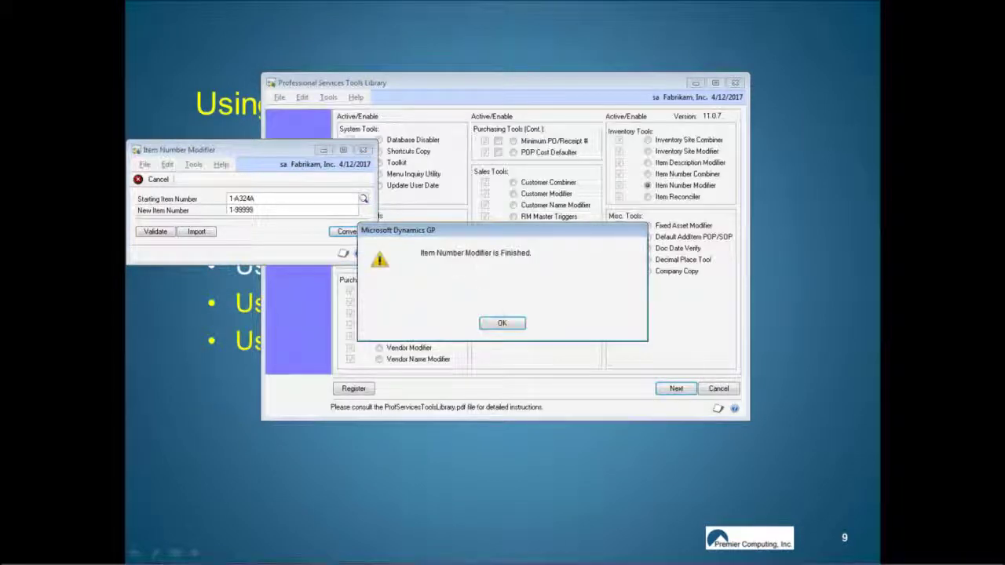
pyautogui.click(502, 323)
# Leave the Item Number Modifier, output the TA Modified Items report to the screen, and close the report
pyautogui.moveTo(258, 150); pyautogui.dragTo(360, 191)
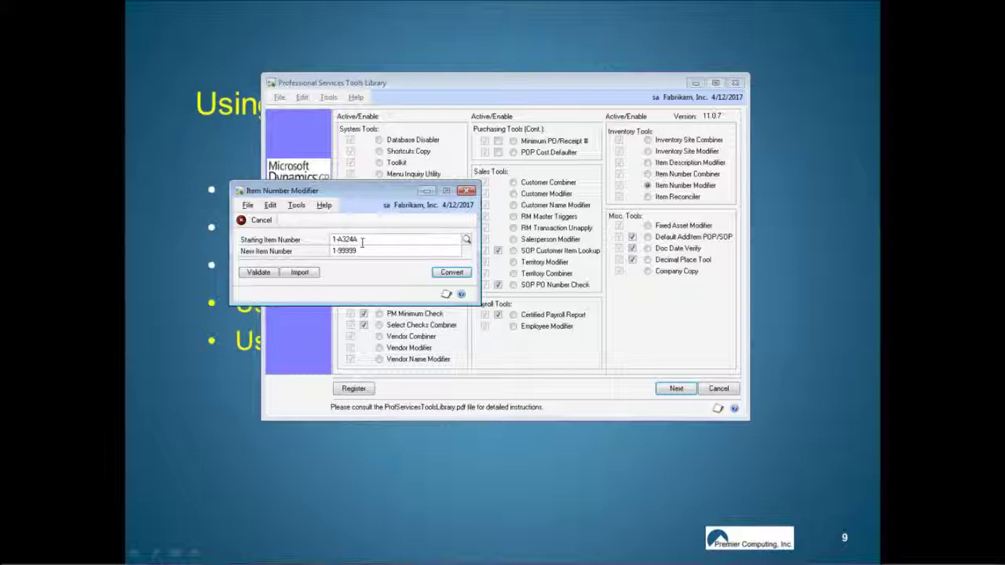
pyautogui.click(443, 272)
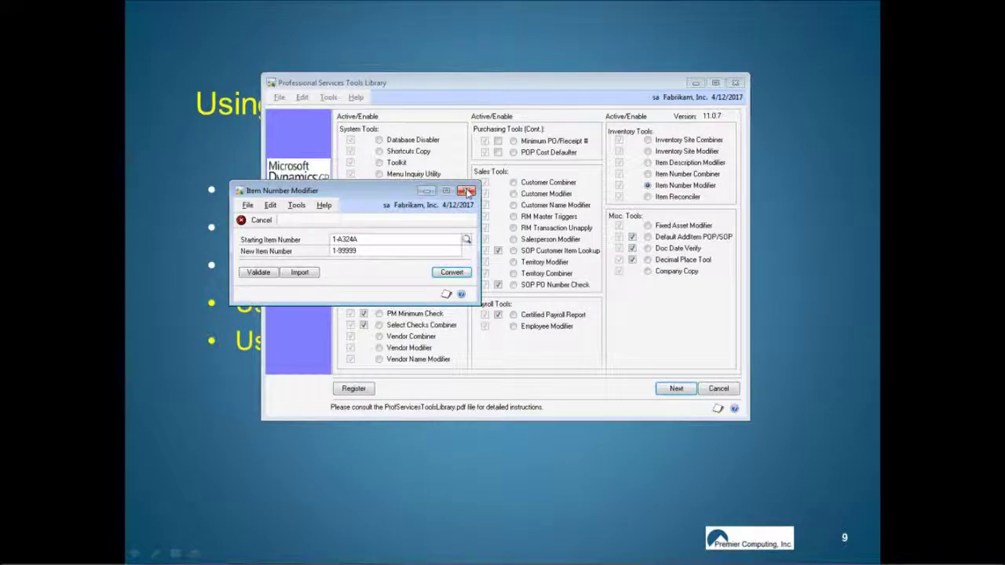
pyautogui.click(414, 295)
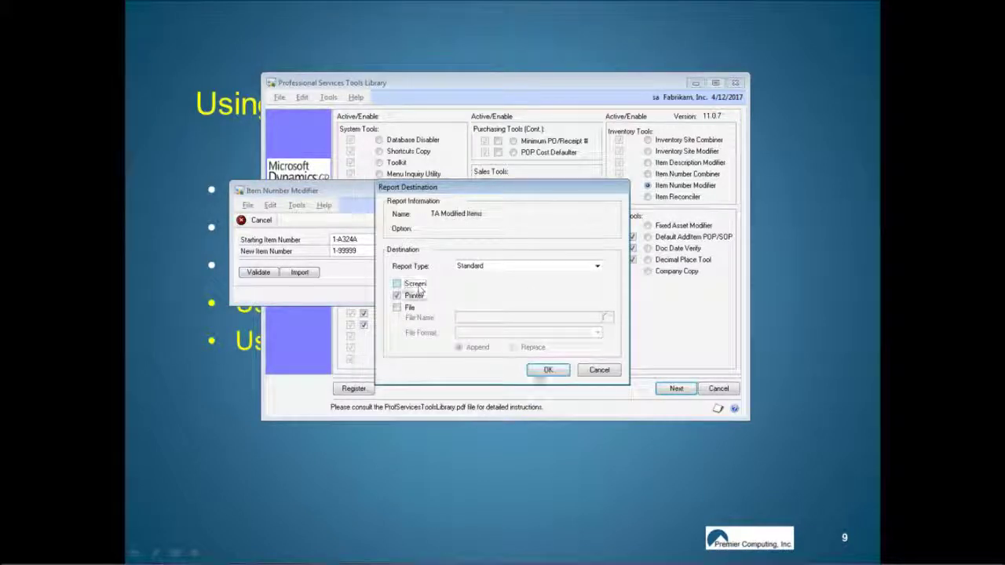
pyautogui.click(539, 374)
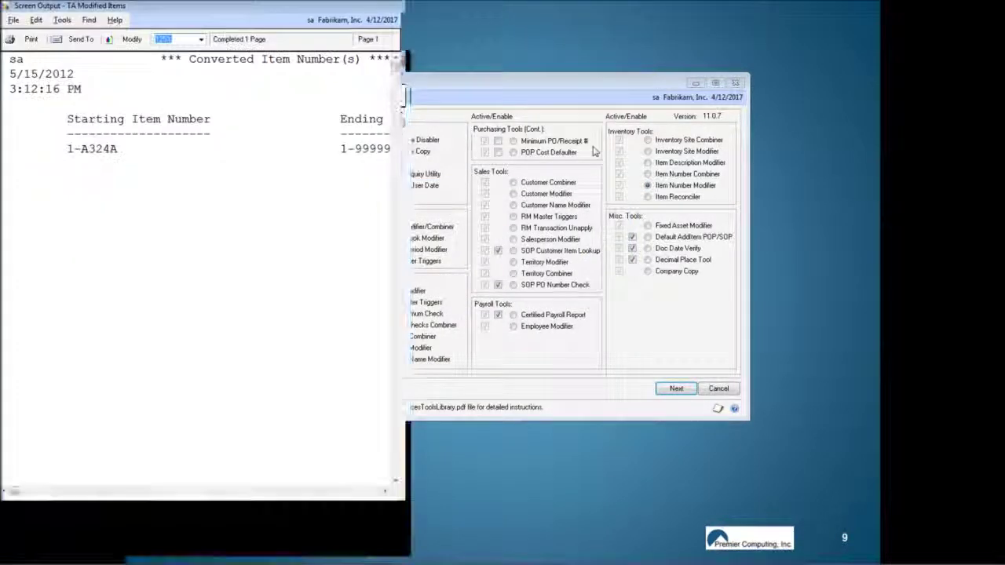
pyautogui.click(391, 9)
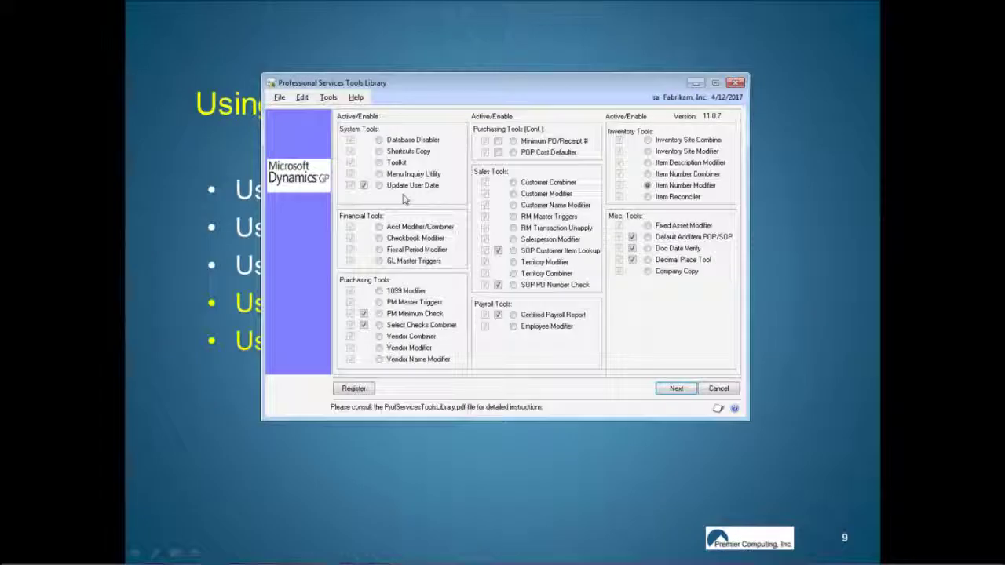
# Reveal the "Using Item Reconciler" bullet in the PowerPoint slide show, and open the Item Reconciler from the Professional Services Tools Library
pyautogui.hotkey('alt', 'Tab')
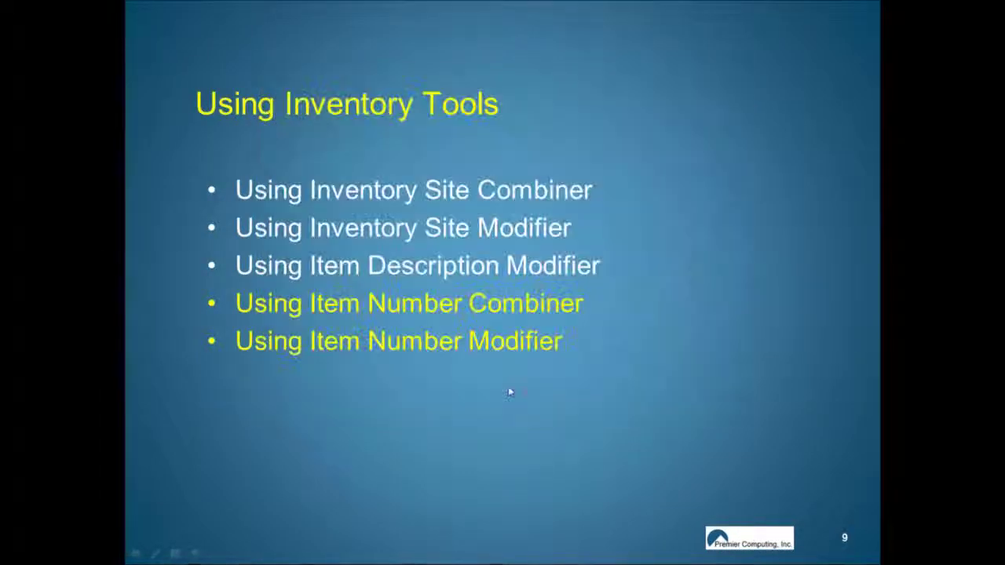
pyautogui.click(428, 389)
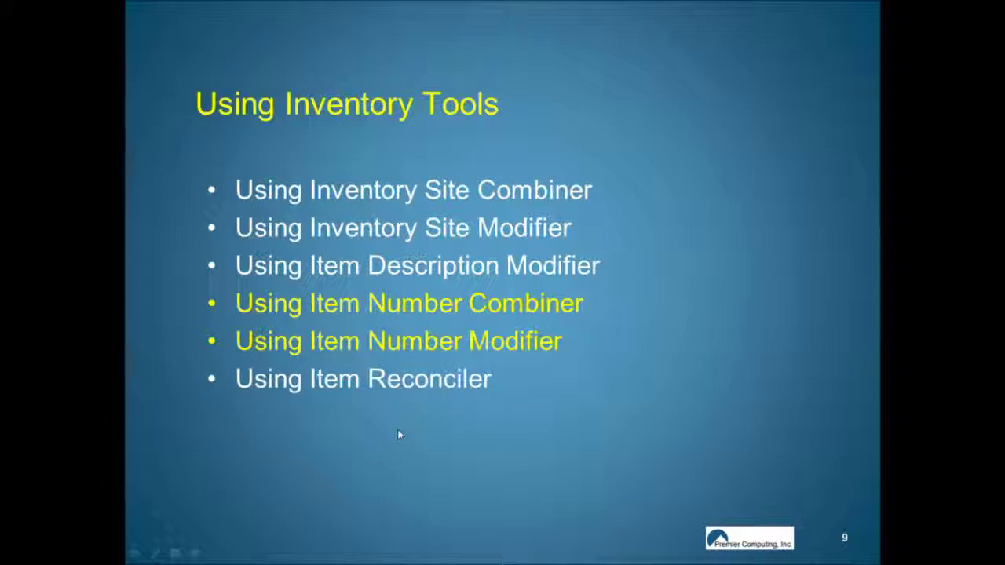
pyautogui.hotkey('alt', 'Tab')
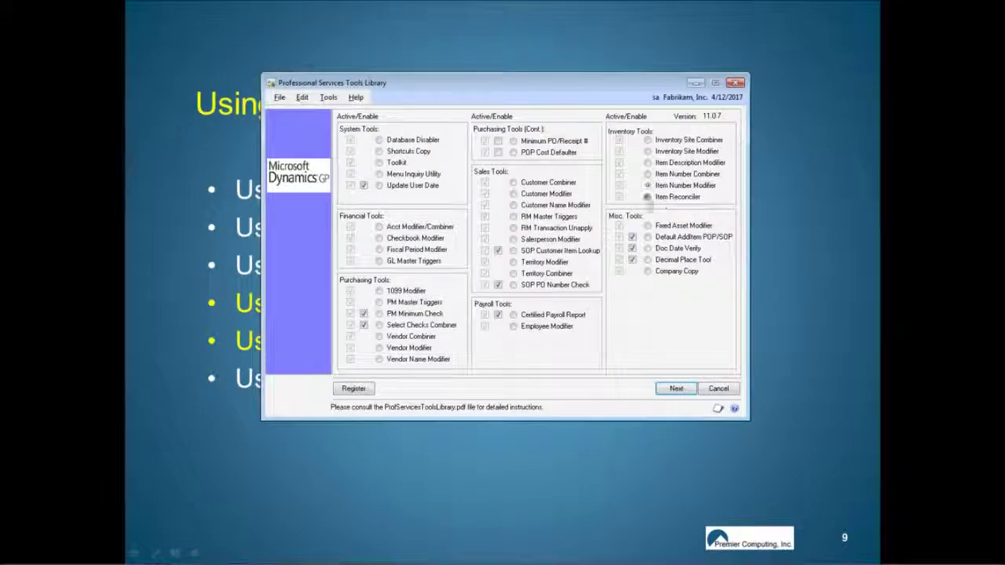
pyautogui.click(648, 196)
pyautogui.click(676, 388)
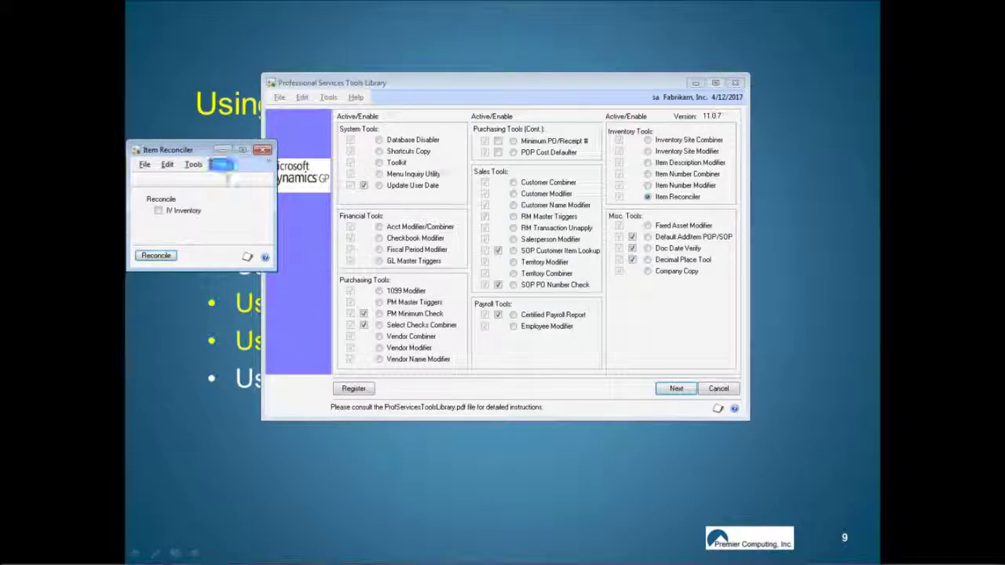
# Mark IV Inventory for reconciling, close the Item Reconciler without running it, and switch back to the PowerPoint slide show
pyautogui.moveTo(203, 152); pyautogui.dragTo(595, 40)
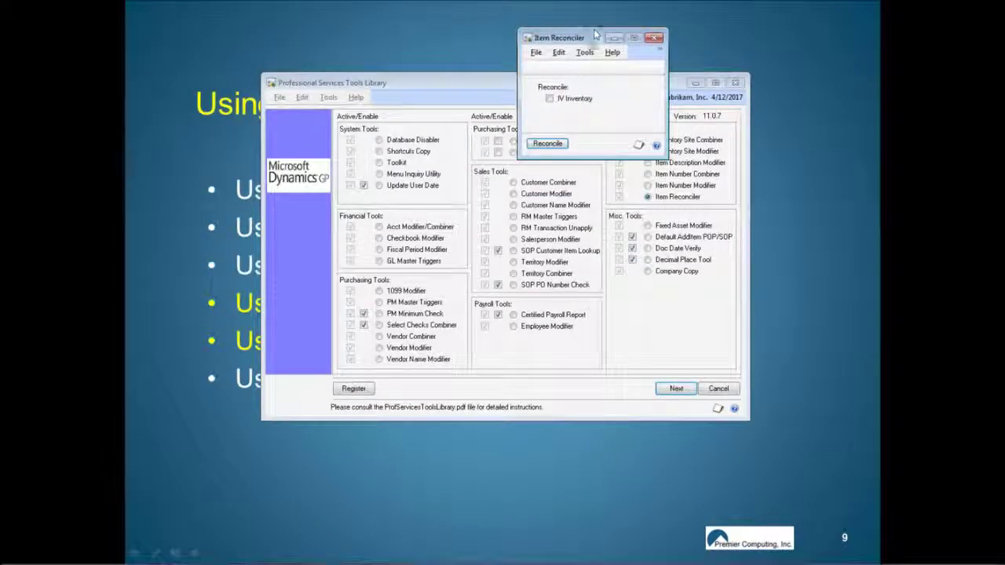
pyautogui.click(554, 99)
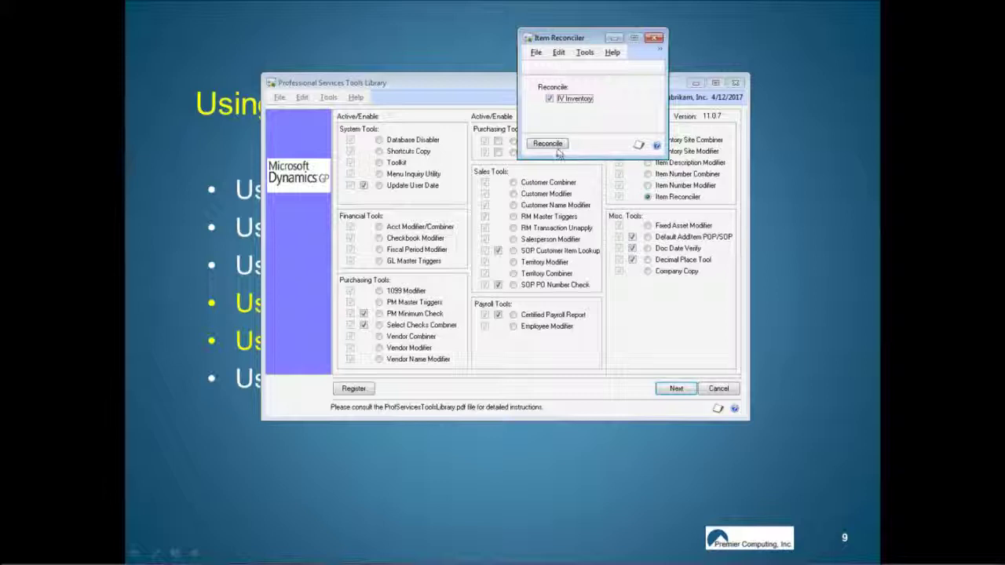
pyautogui.moveTo(584, 45); pyautogui.dragTo(689, 299)
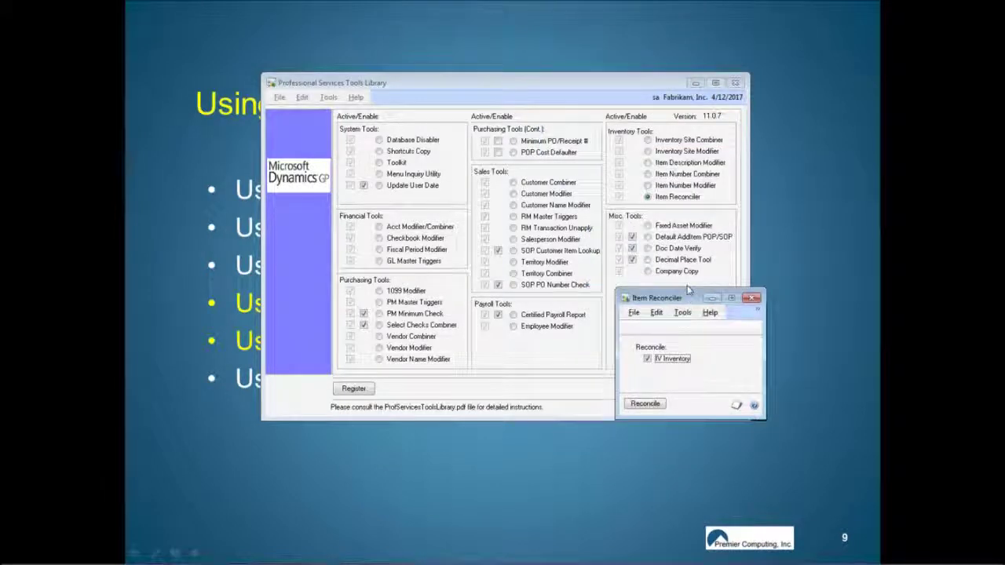
pyautogui.moveTo(688, 299); pyautogui.dragTo(691, 299)
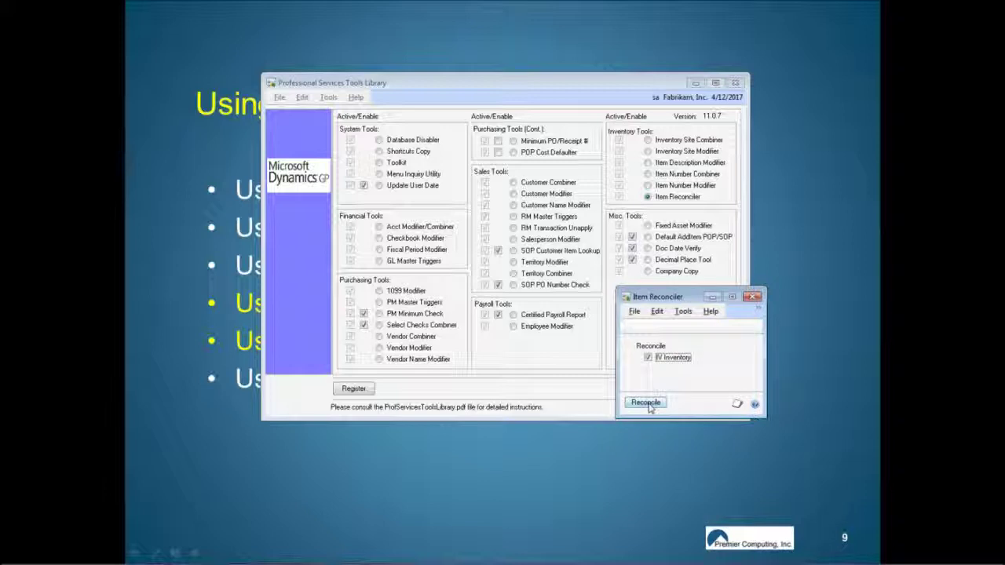
pyautogui.click(753, 296)
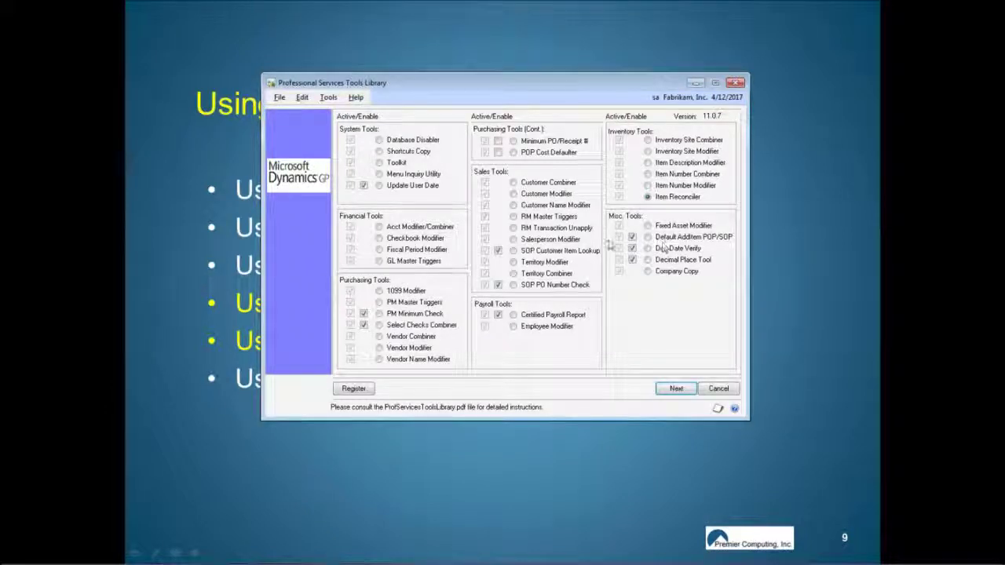
pyautogui.hotkey('alt', 'Tab')
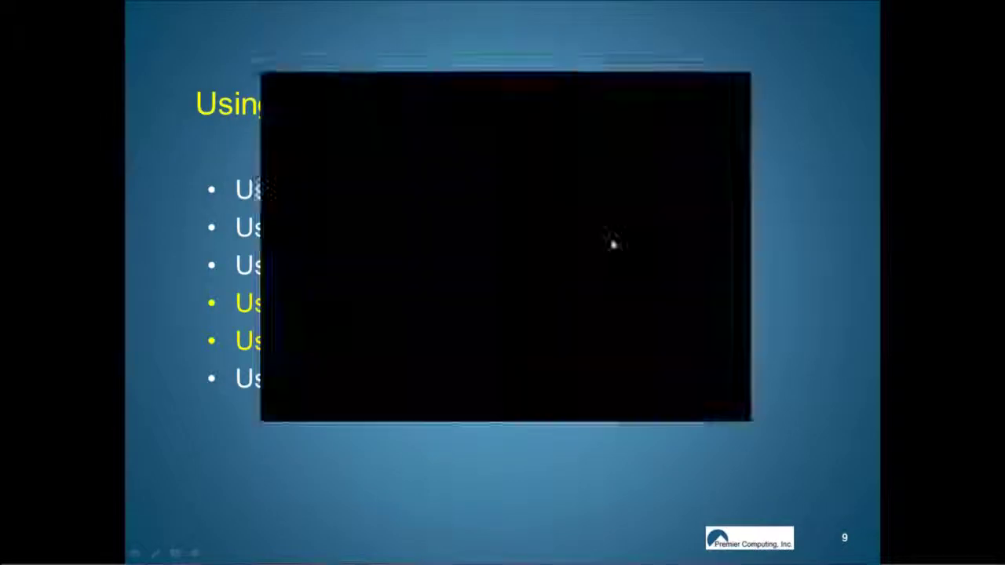